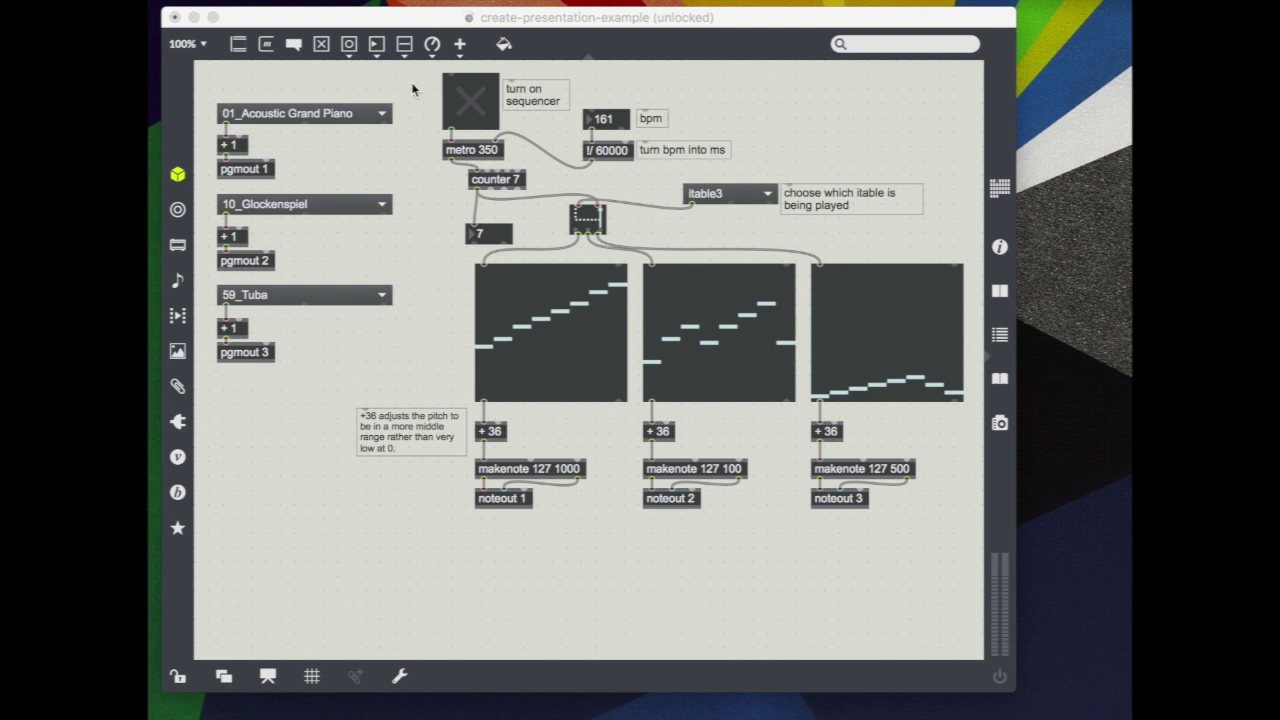
Step: Lock the patch and start the sequencer, raising the system volume to hear it
right_click(397, 343)
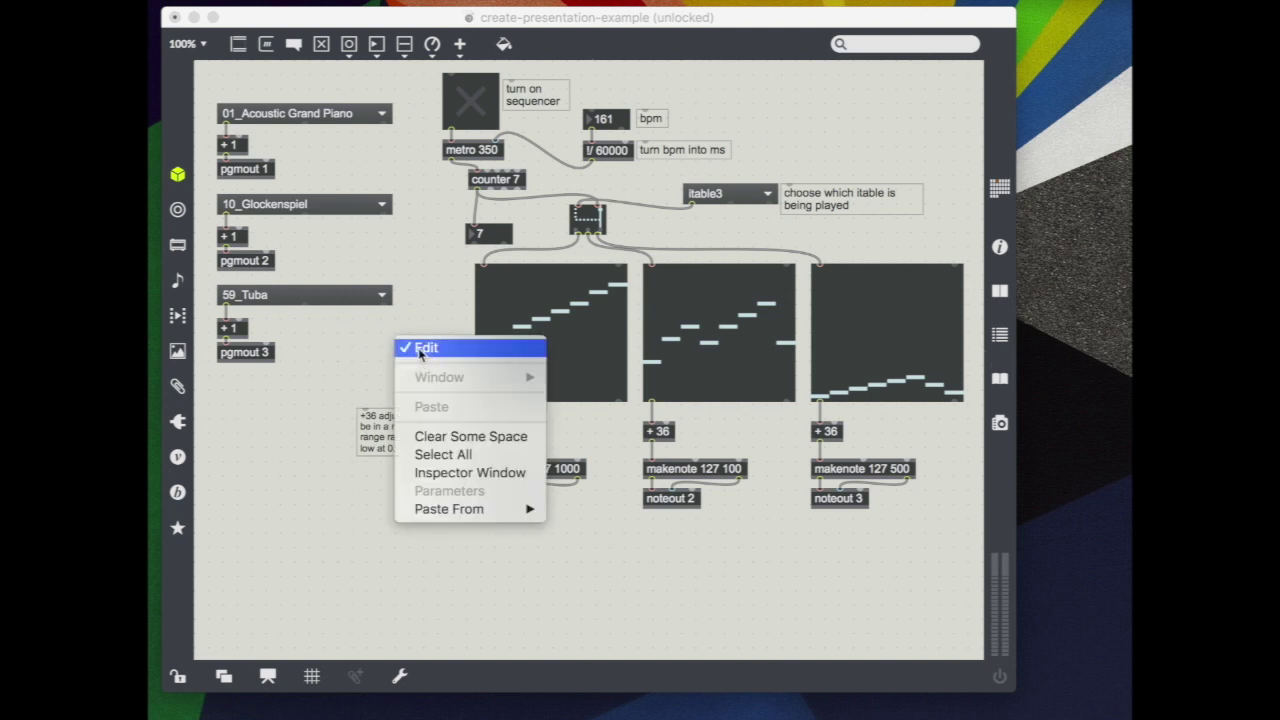
left_click(424, 348)
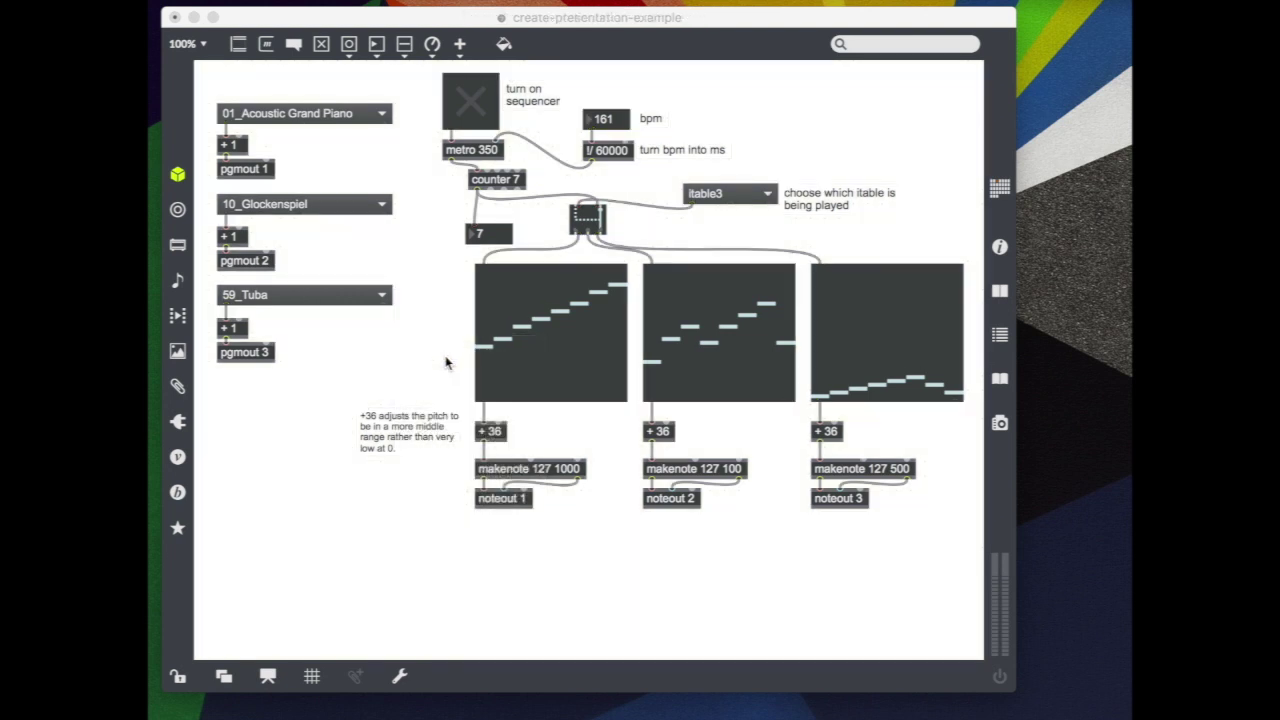
left_click(473, 96)
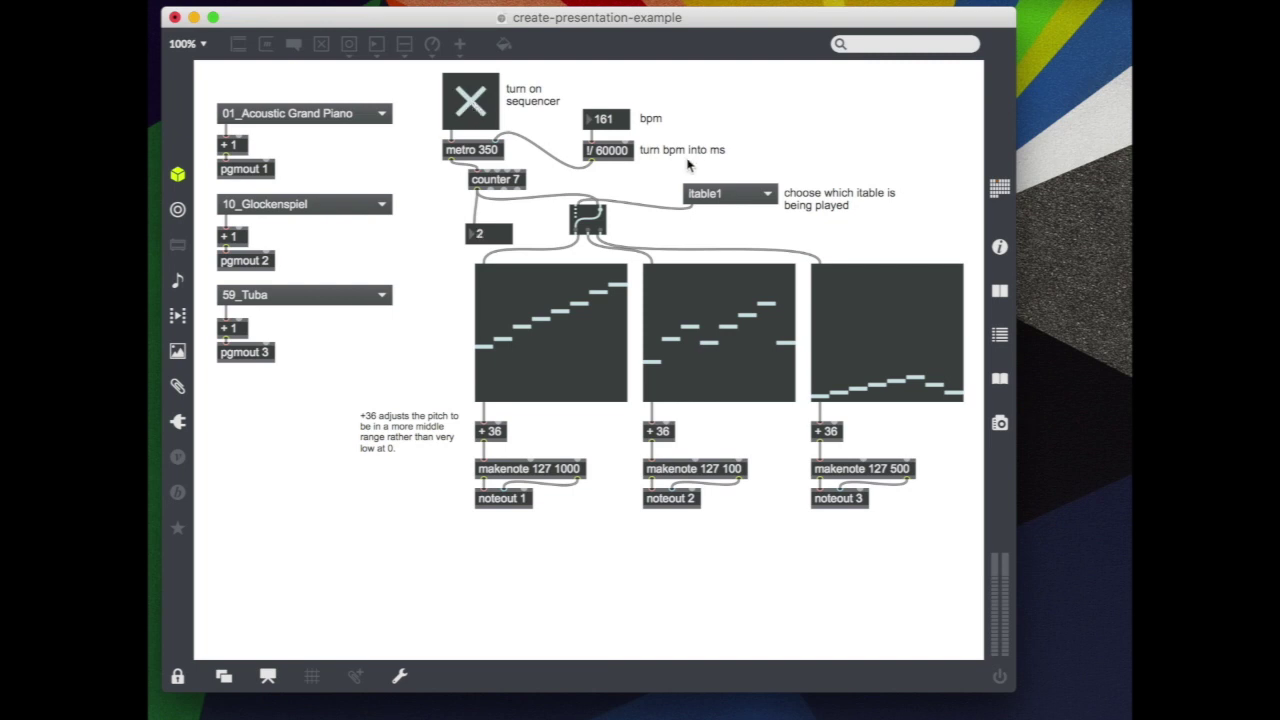
key("XF86AudioRaiseVolume")
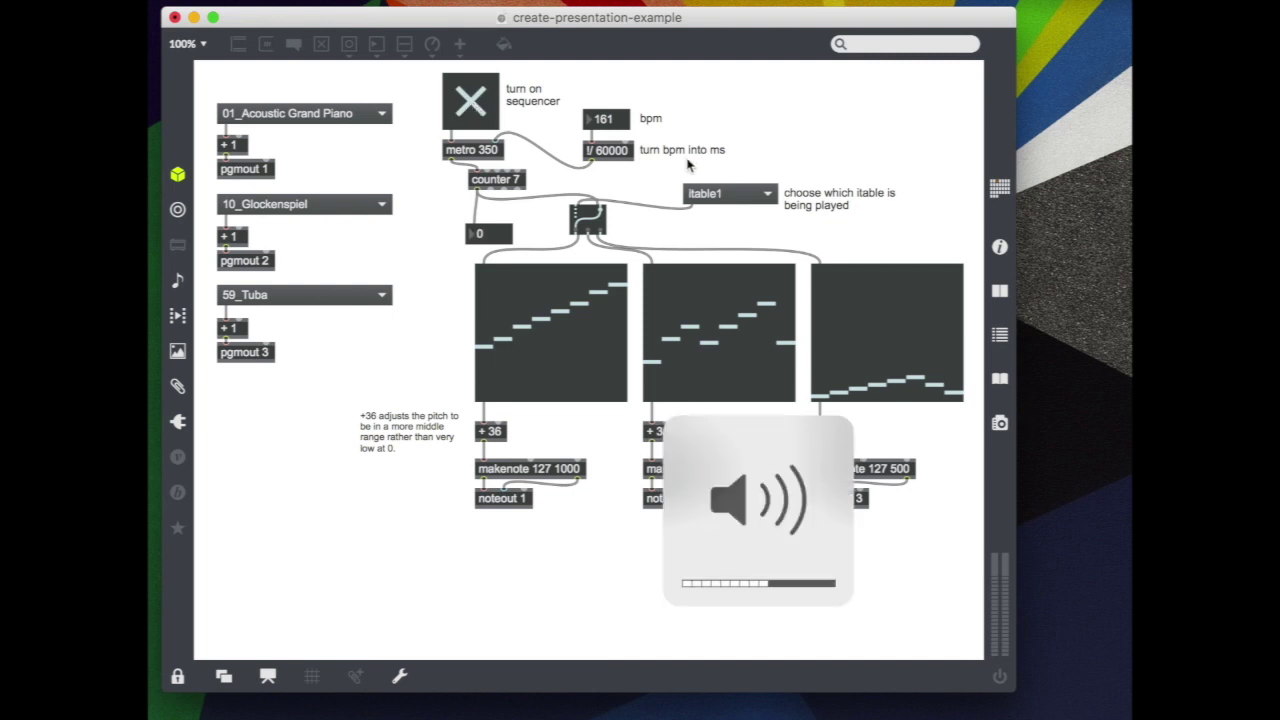
Step: Switch the table being played first to itable2 and after that to itable3
left_click(771, 197)
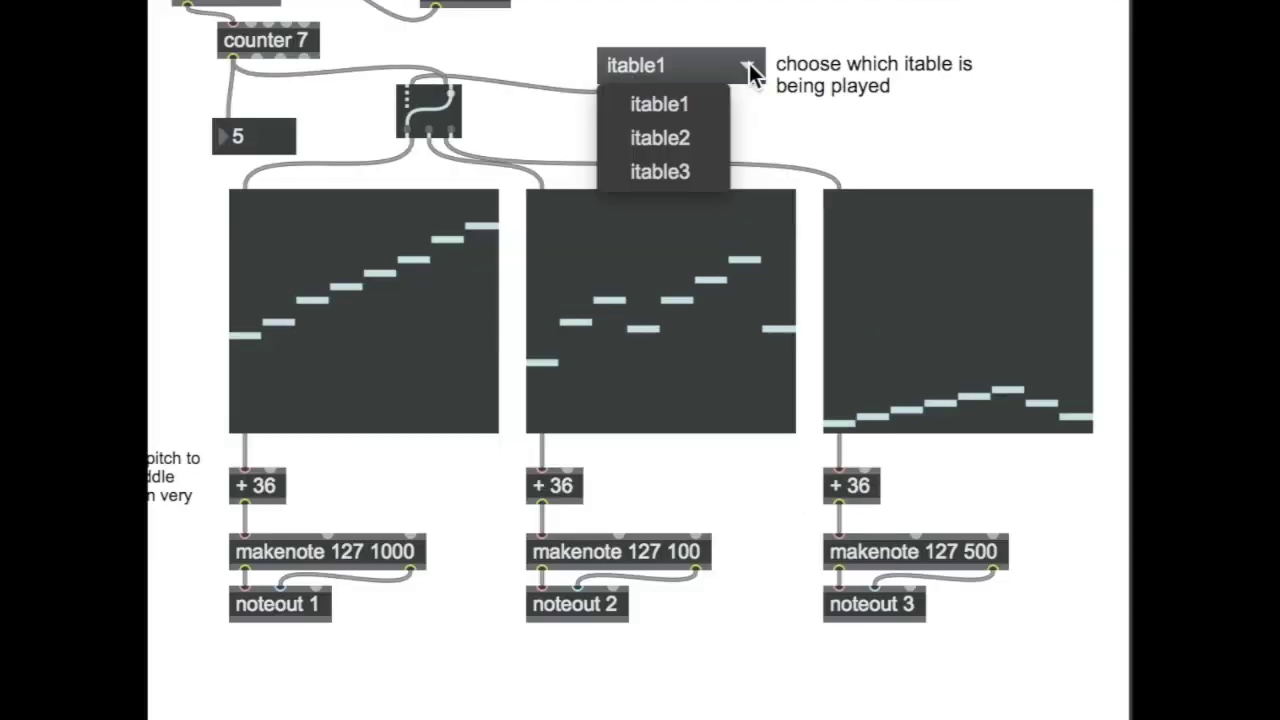
left_click(748, 235)
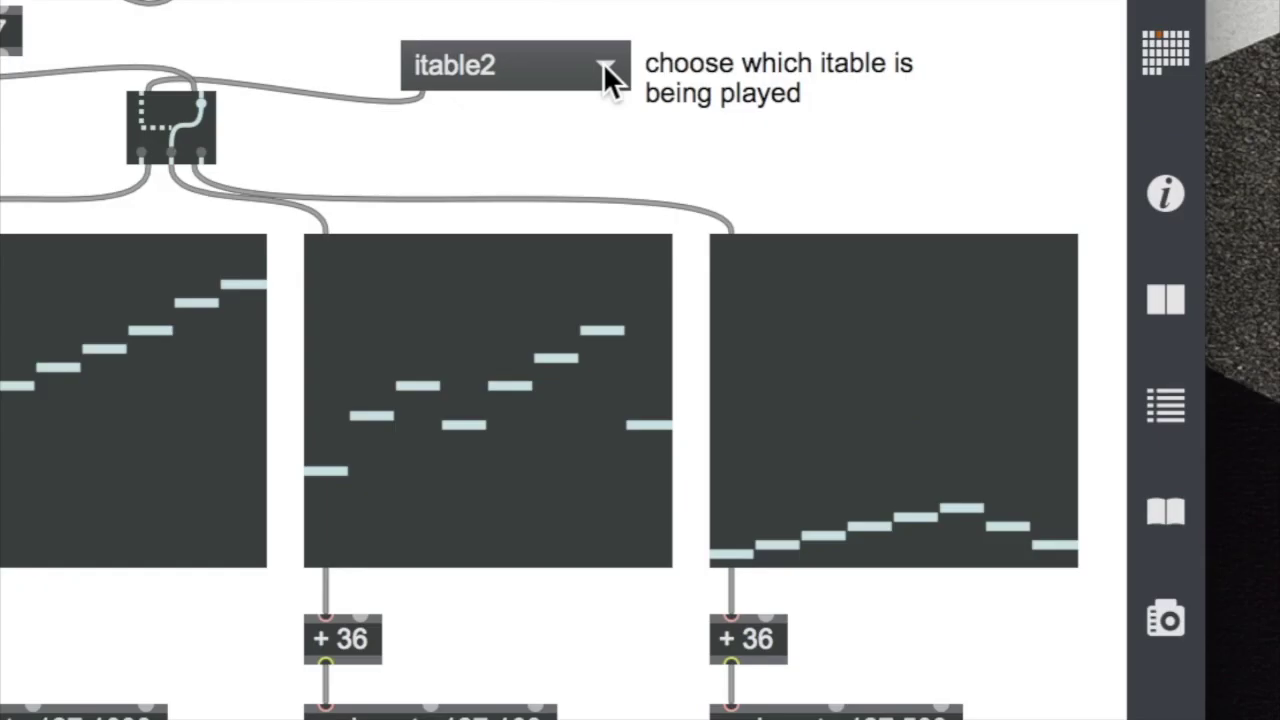
left_click(747, 67)
left_click(704, 168)
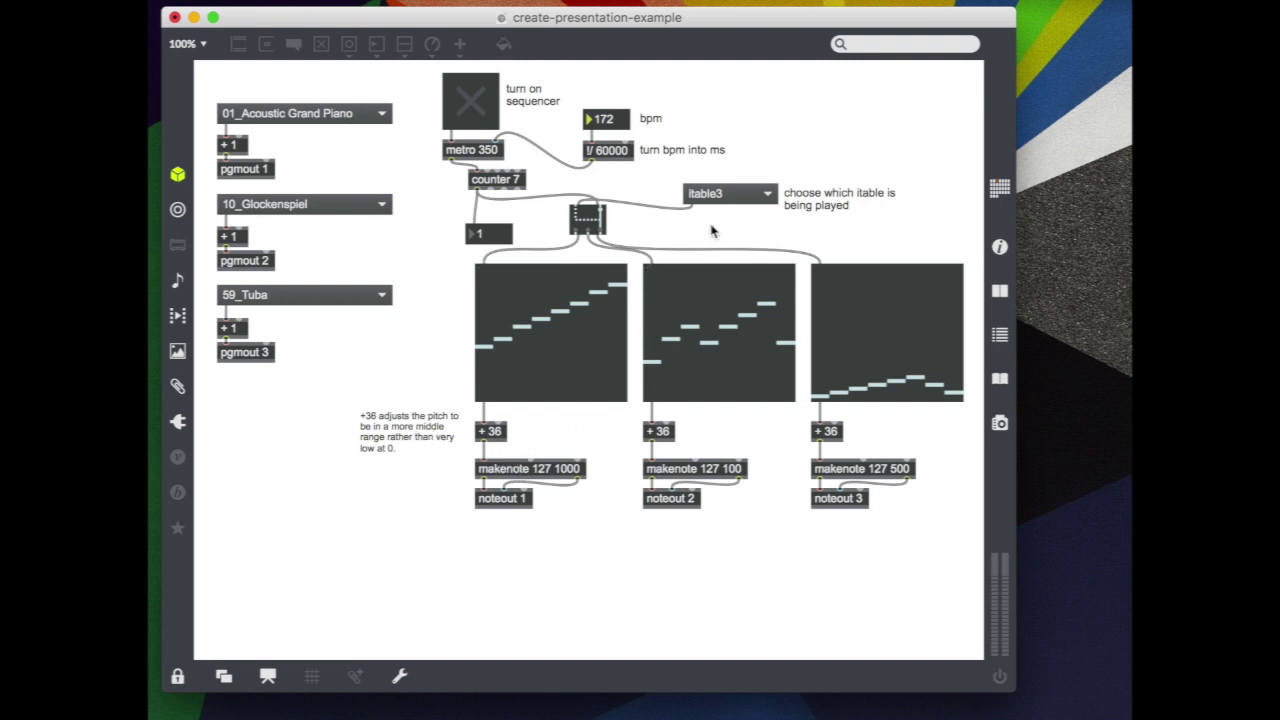
left_click(766, 197)
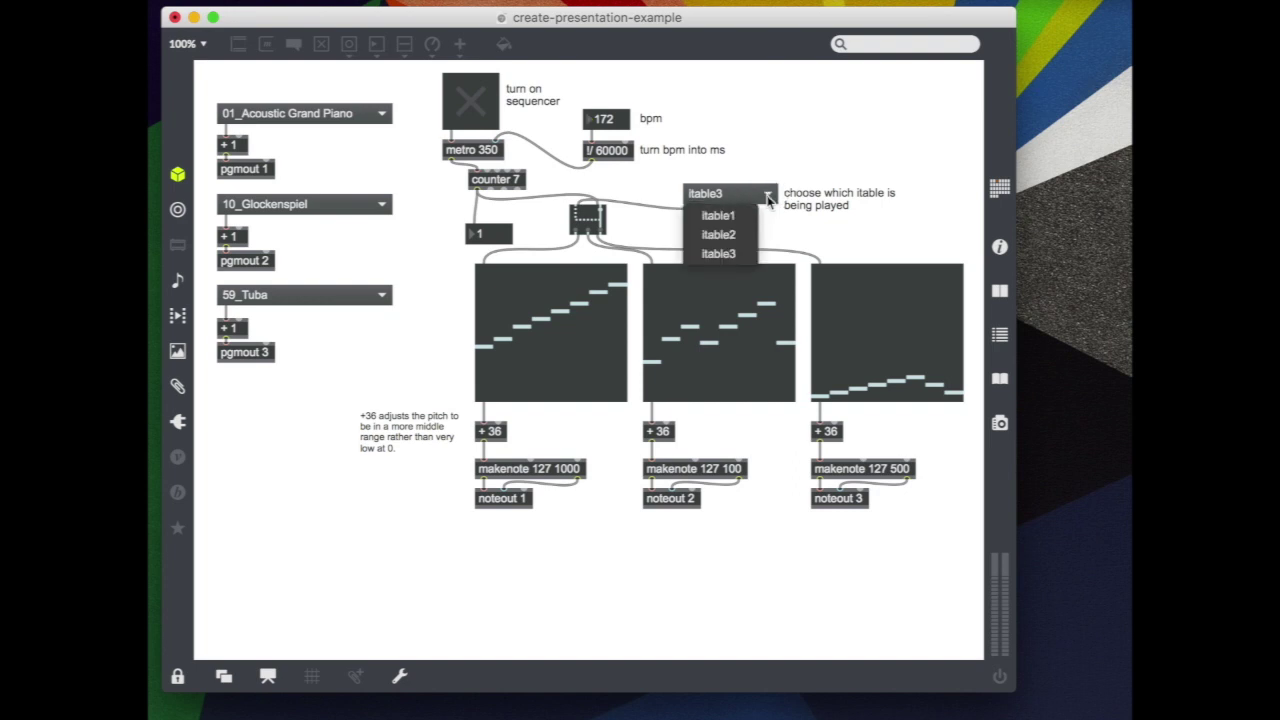
left_click(758, 165)
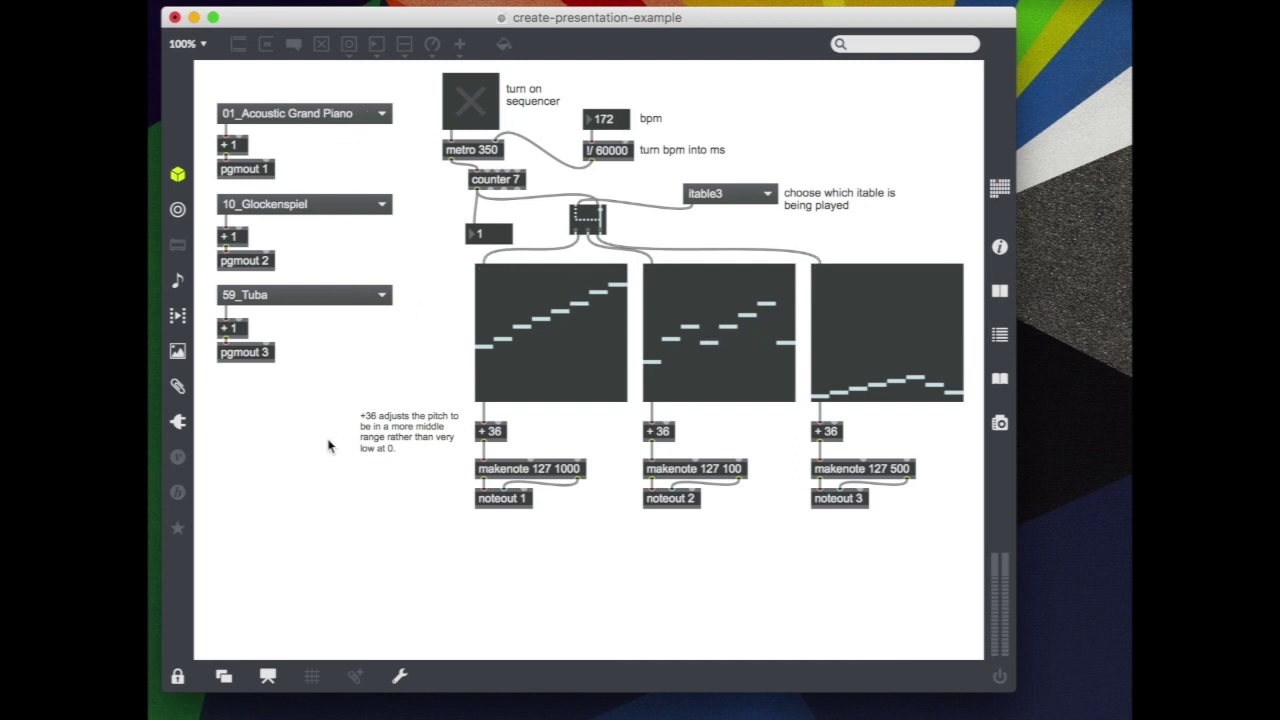
Step: Unlock the patch and check its presentation view before returning to the patching view
right_click(306, 477)
left_click(330, 488)
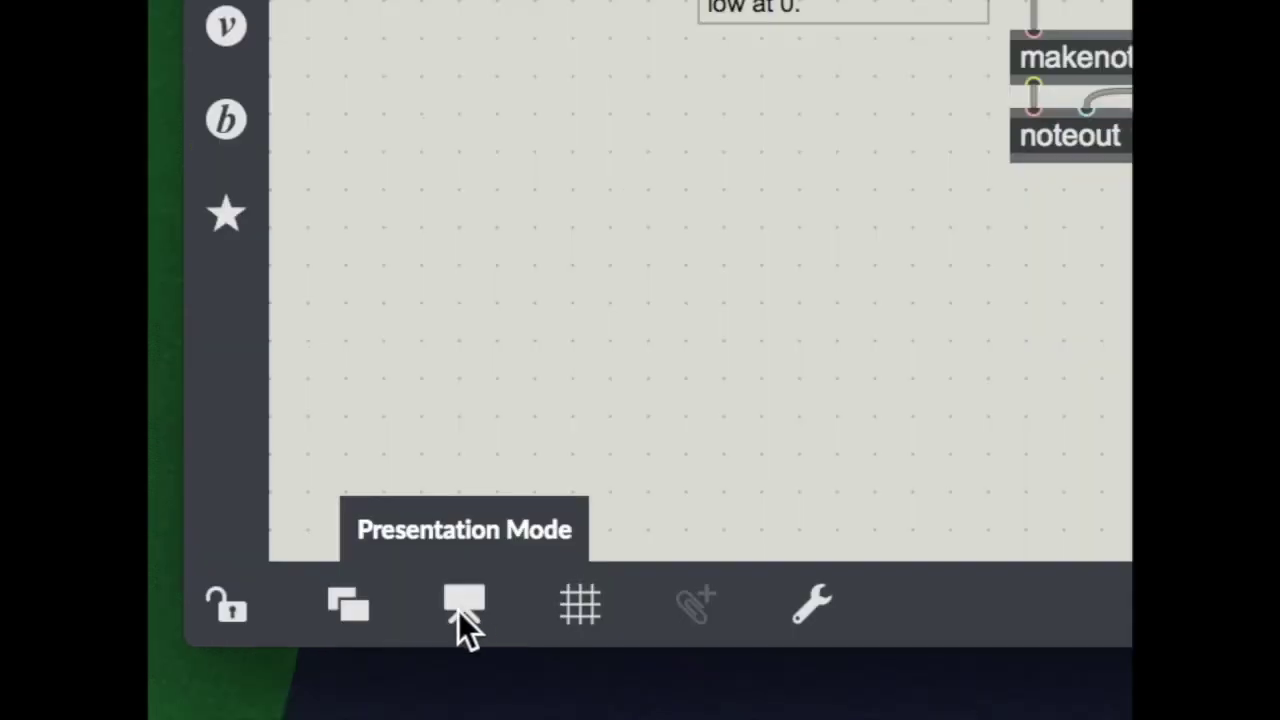
left_click(463, 605)
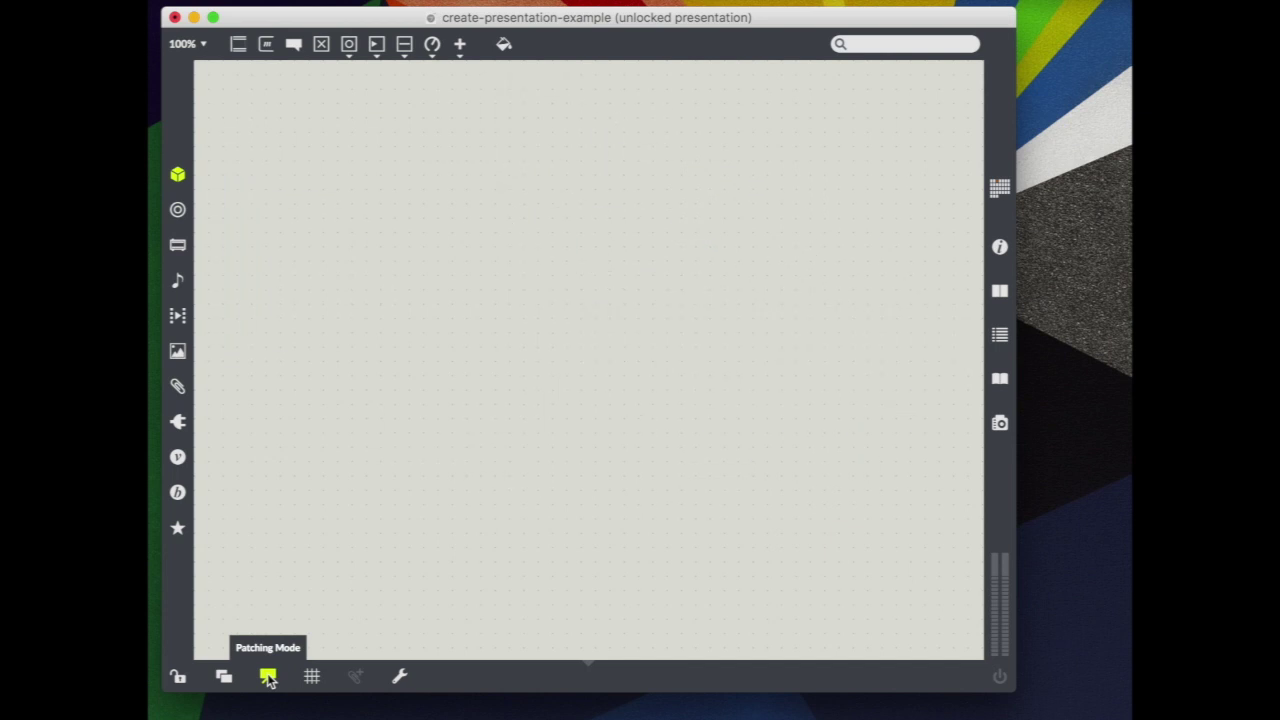
left_click(268, 678)
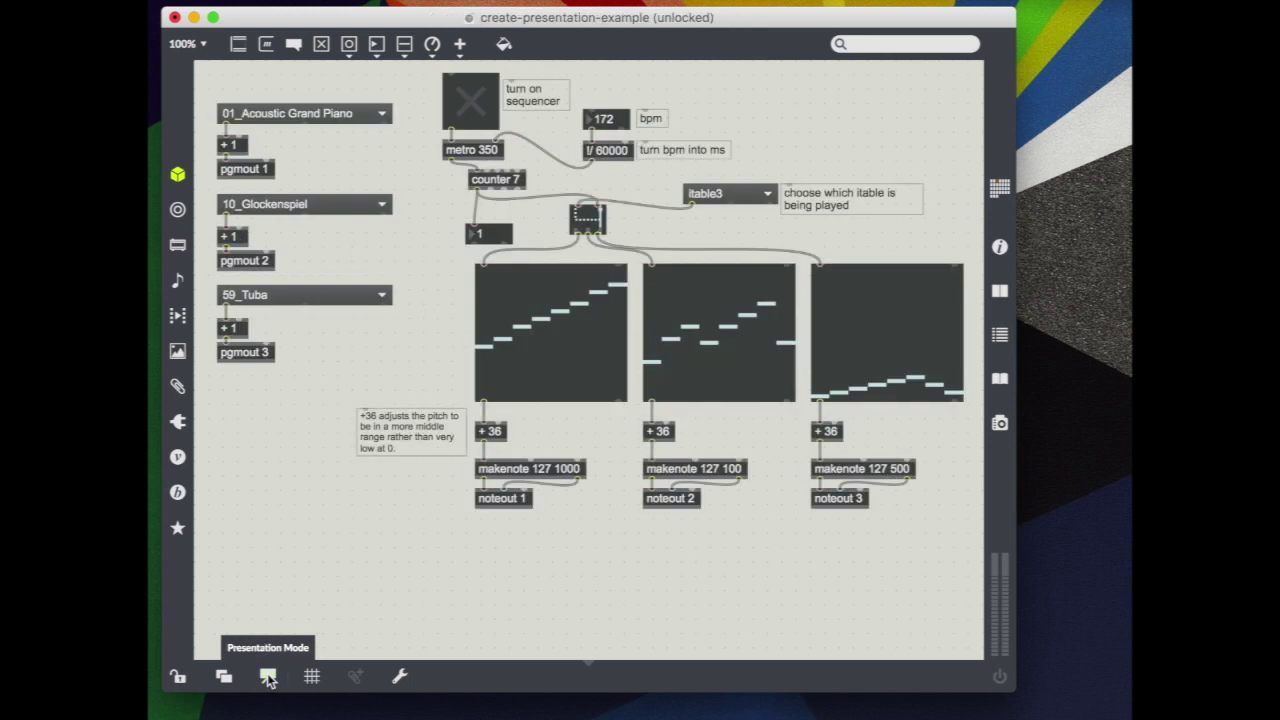
Step: Add the instrument menus, sequencer toggle, bpm box, itables and itable chooser, with the controls' comments, to the presentation
left_click_drag(350, 82, 352, 347)
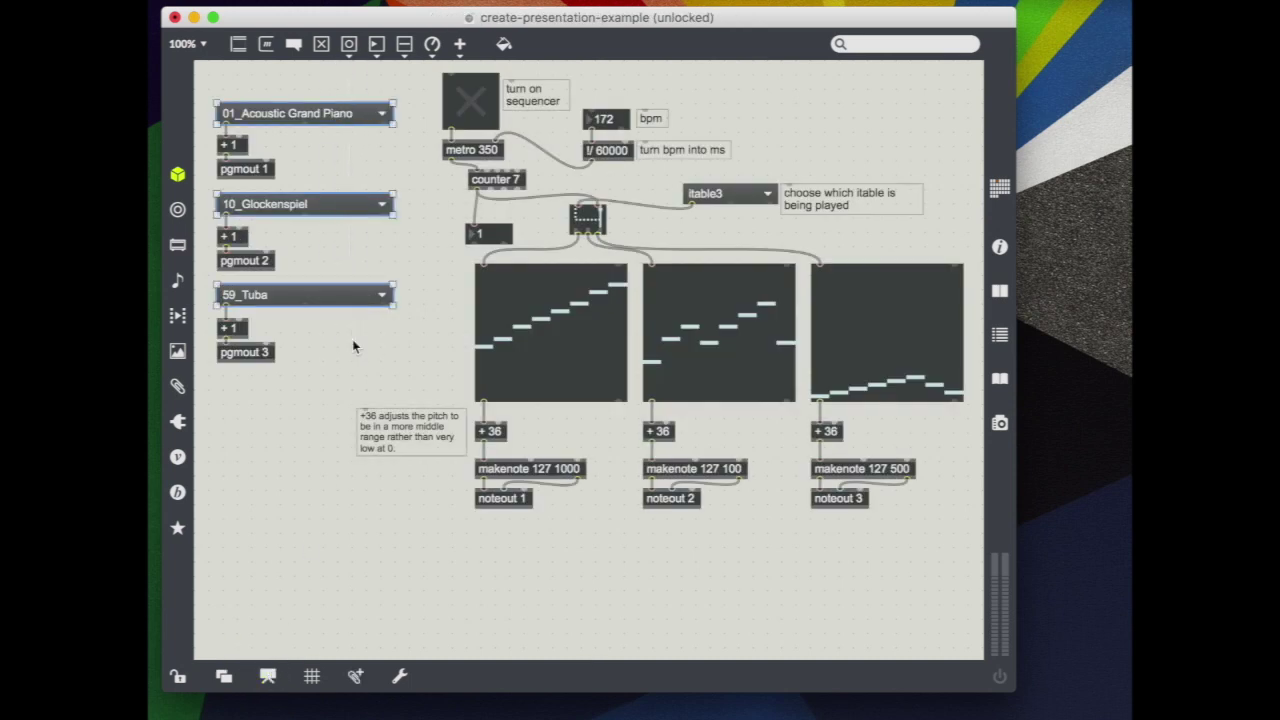
left_click(484, 104, "shift")
left_click(531, 96, "shift")
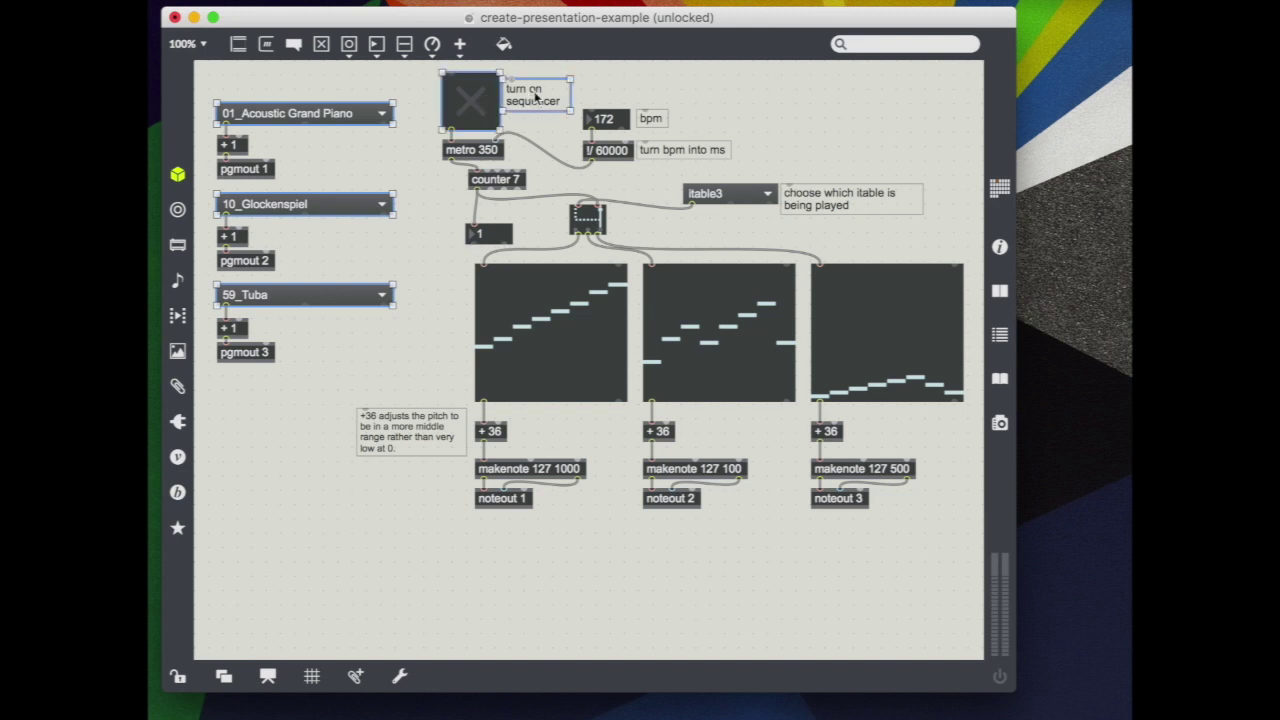
left_click(650, 118, "shift")
left_click(608, 118, "shift")
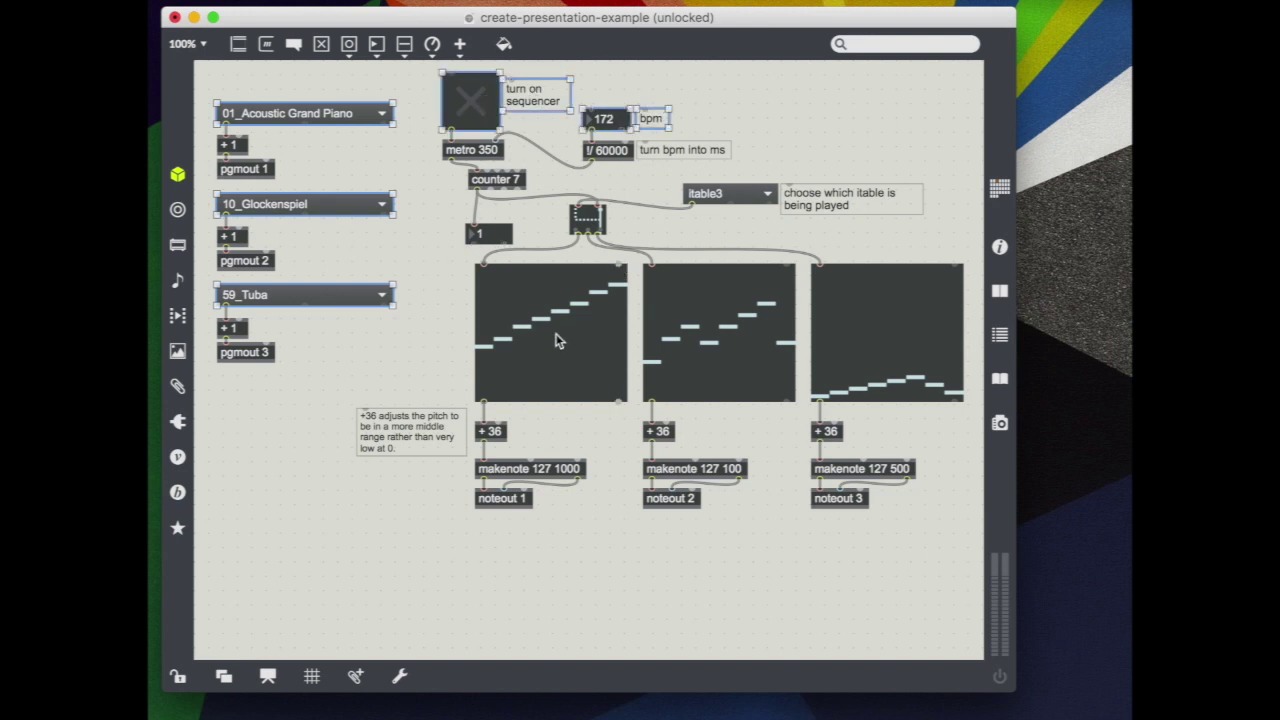
left_click_drag(455, 332, 958, 340)
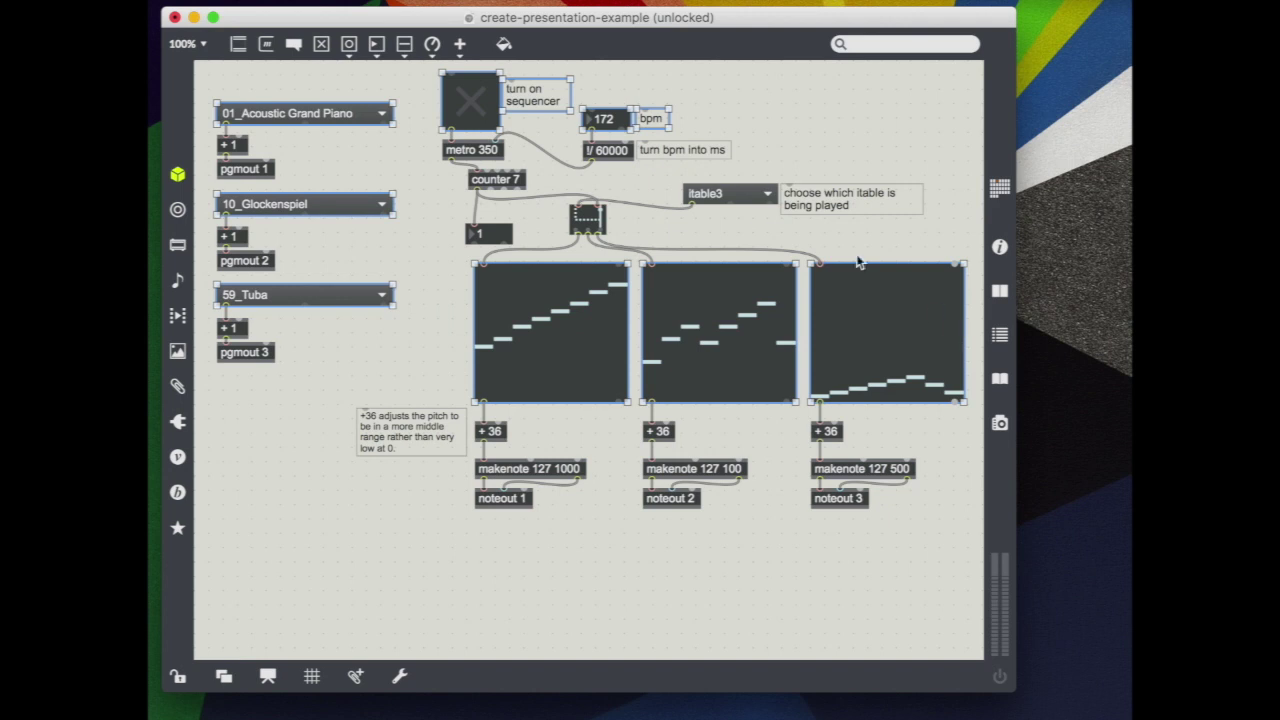
left_click(735, 196, "shift")
left_click(823, 200, "shift")
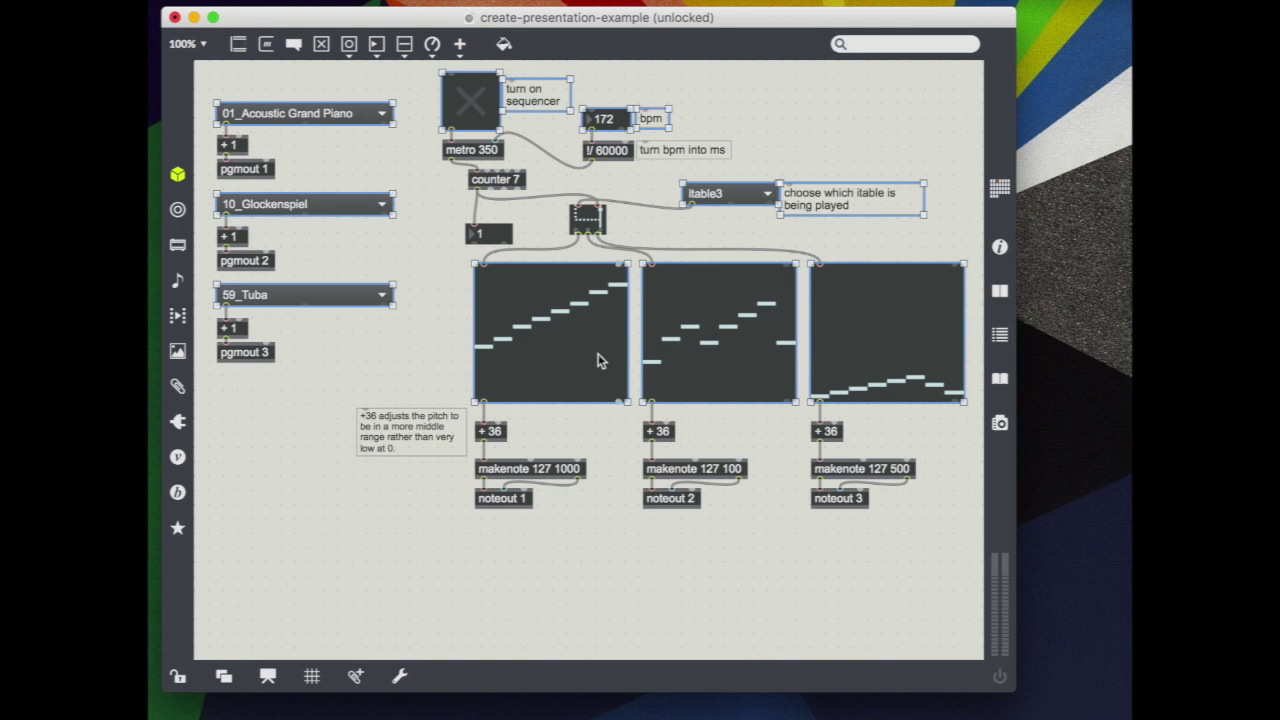
right_click(551, 331)
left_click(660, 607)
left_click(405, 2)
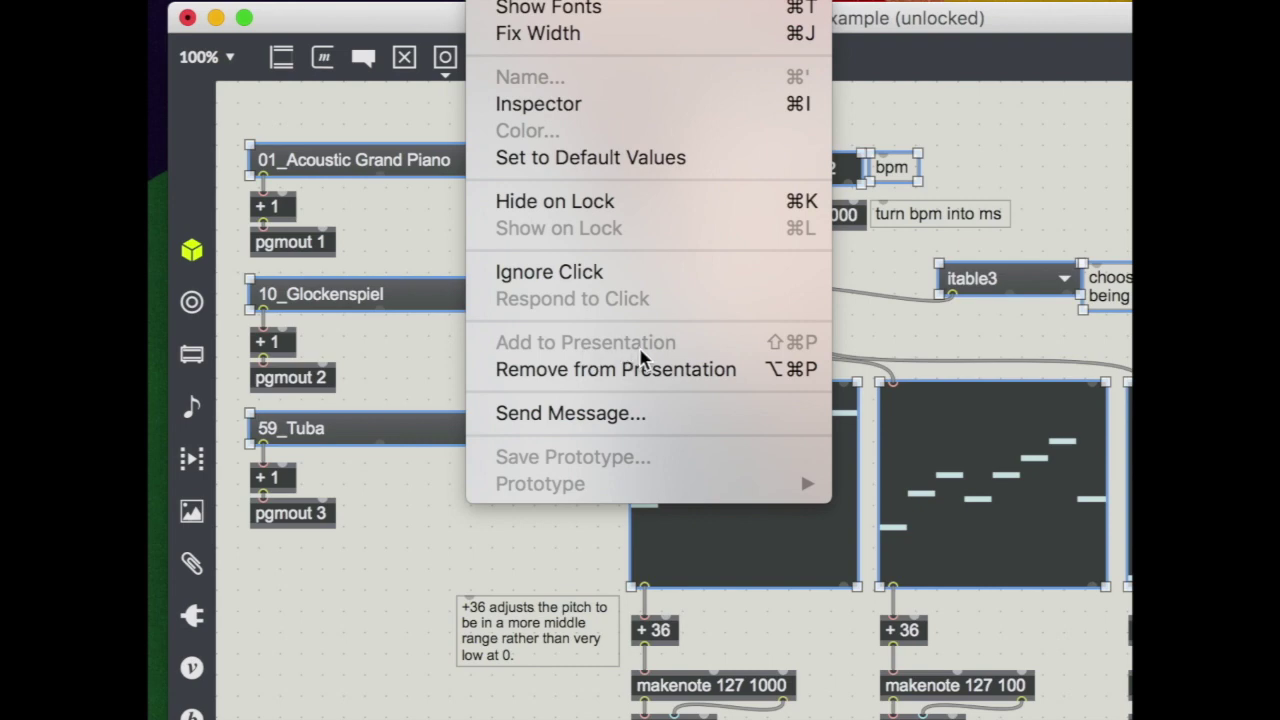
left_click(1028, 188)
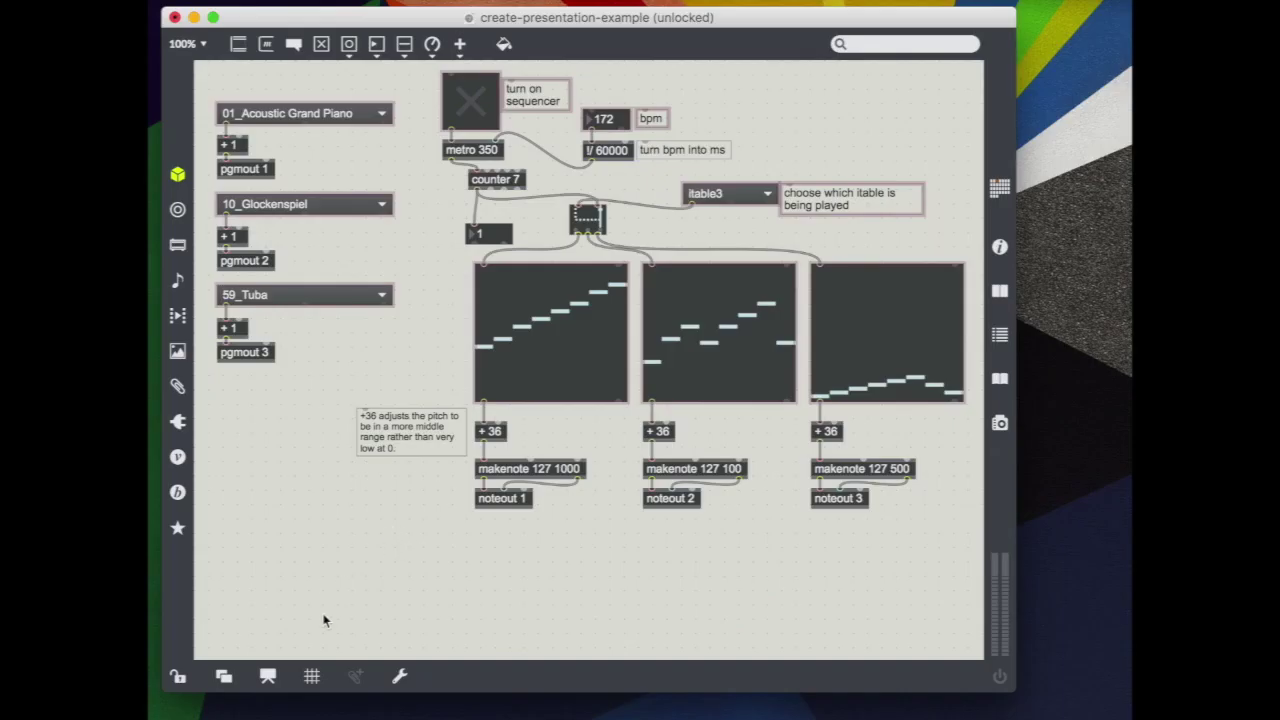
Step: In the presentation view, place each instrument menu beneath its itable and move the whole group up and to the left
left_click(268, 677)
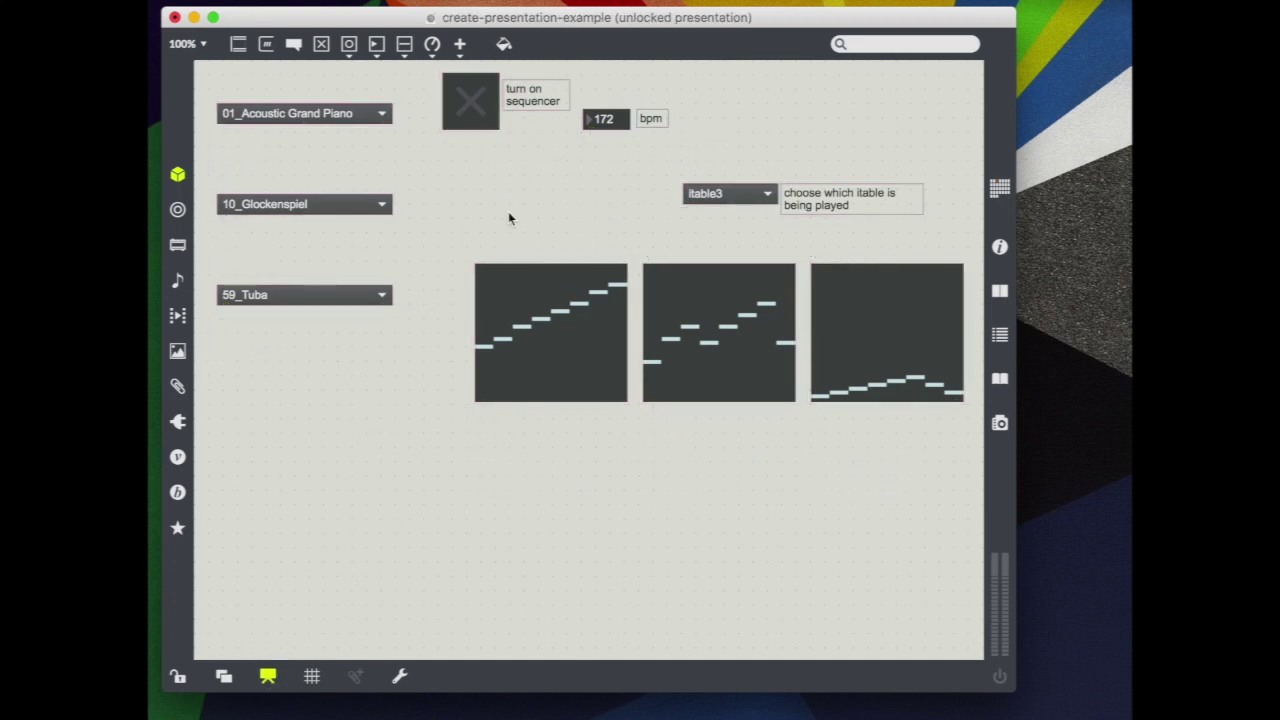
left_click_drag(292, 300, 884, 430)
left_click_drag(336, 212, 730, 425)
left_click_drag(332, 120, 565, 412)
left_click_drag(358, 257, 905, 535)
left_click_drag(874, 358, 579, 270)
Step: Arrange the sequencer toggle, bpm box and itable chooser with their comments in the area above the itables
left_click_drag(404, 70, 288, 91)
left_click(612, 109)
left_click_drag(612, 109, 479, 98)
left_click_drag(742, 163, 845, 240)
left_click_drag(835, 211, 567, 136)
Step: Narrow the instrument menus to the itables' width, align them under the itables and line up the sequencer toggle with the first itable
left_click_drag(780, 440, 264, 247)
left_click_drag(264, 248, 291, 249)
left_click_drag(698, 384, 308, 338)
left_click_drag(734, 340, 711, 340)
left_click(545, 437)
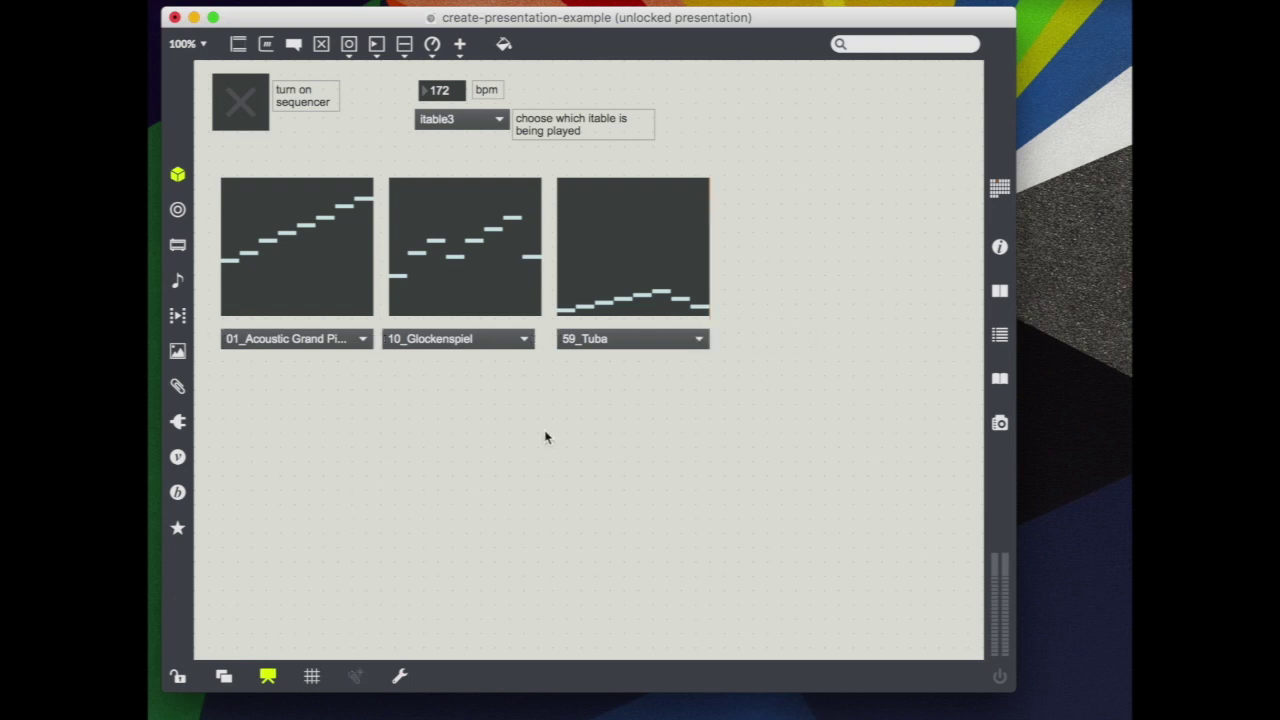
left_click_drag(452, 345, 459, 344)
left_click(310, 343)
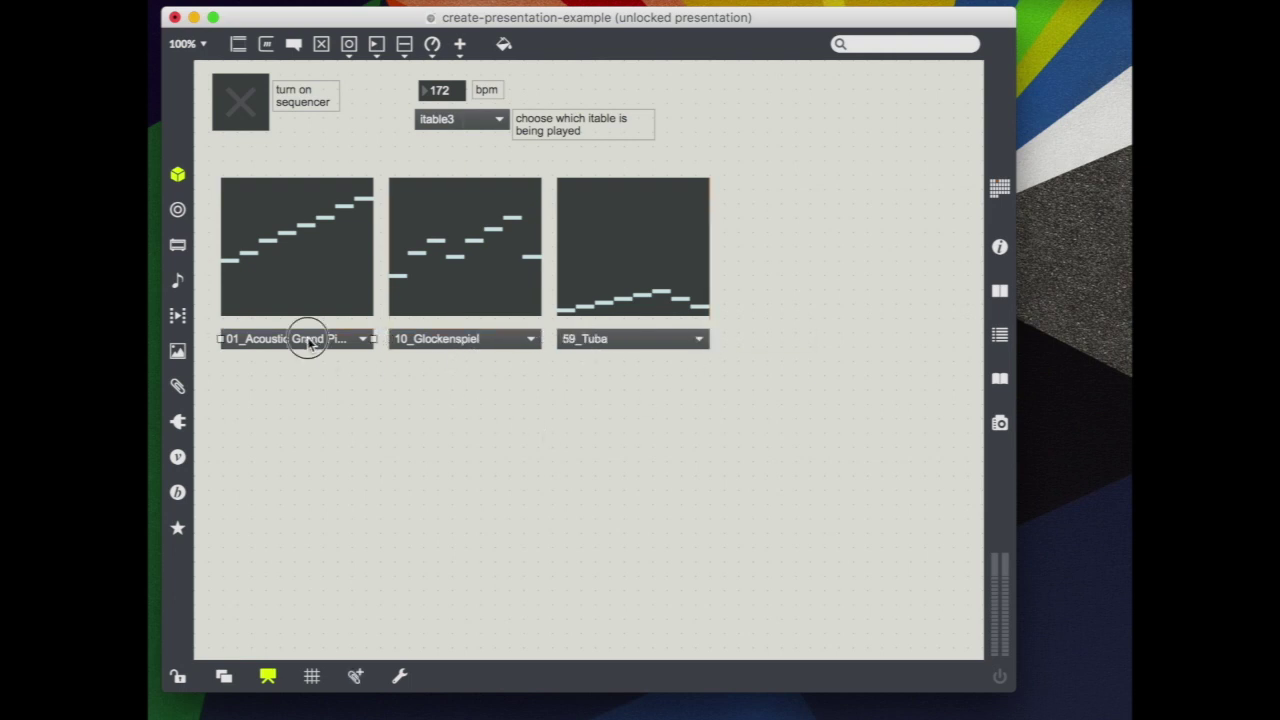
left_click(380, 397)
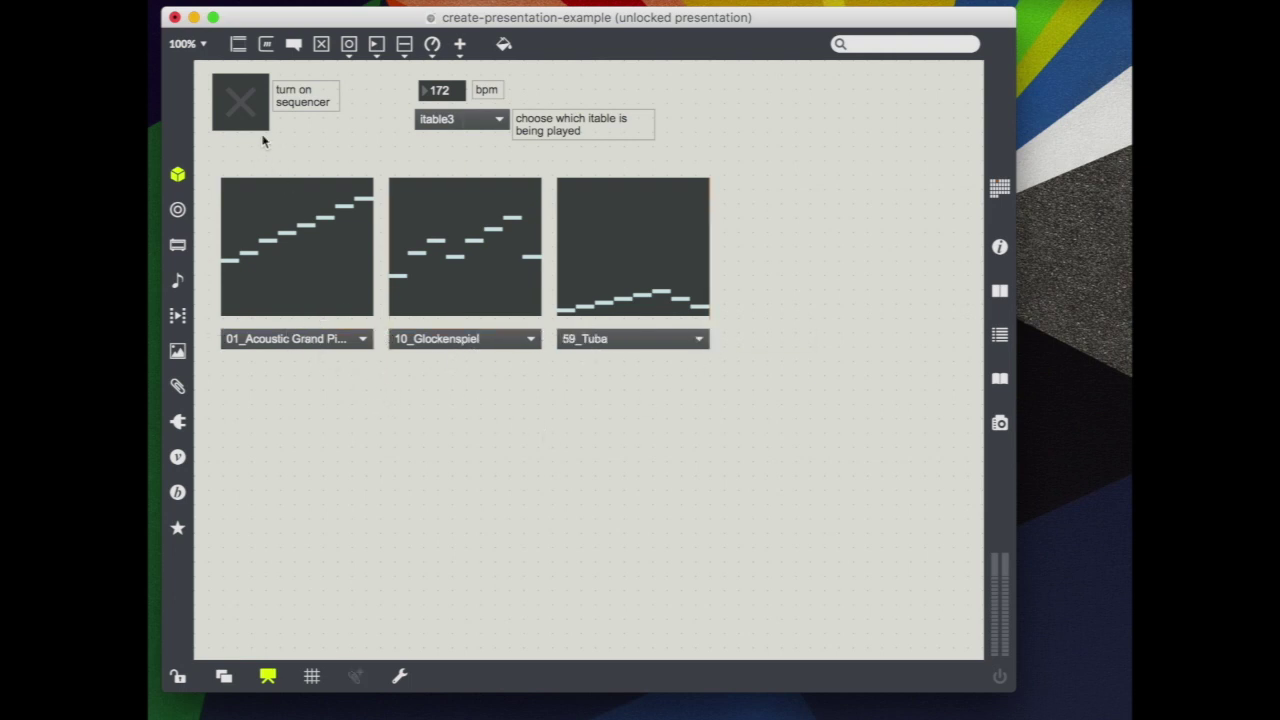
left_click_drag(226, 66, 314, 114)
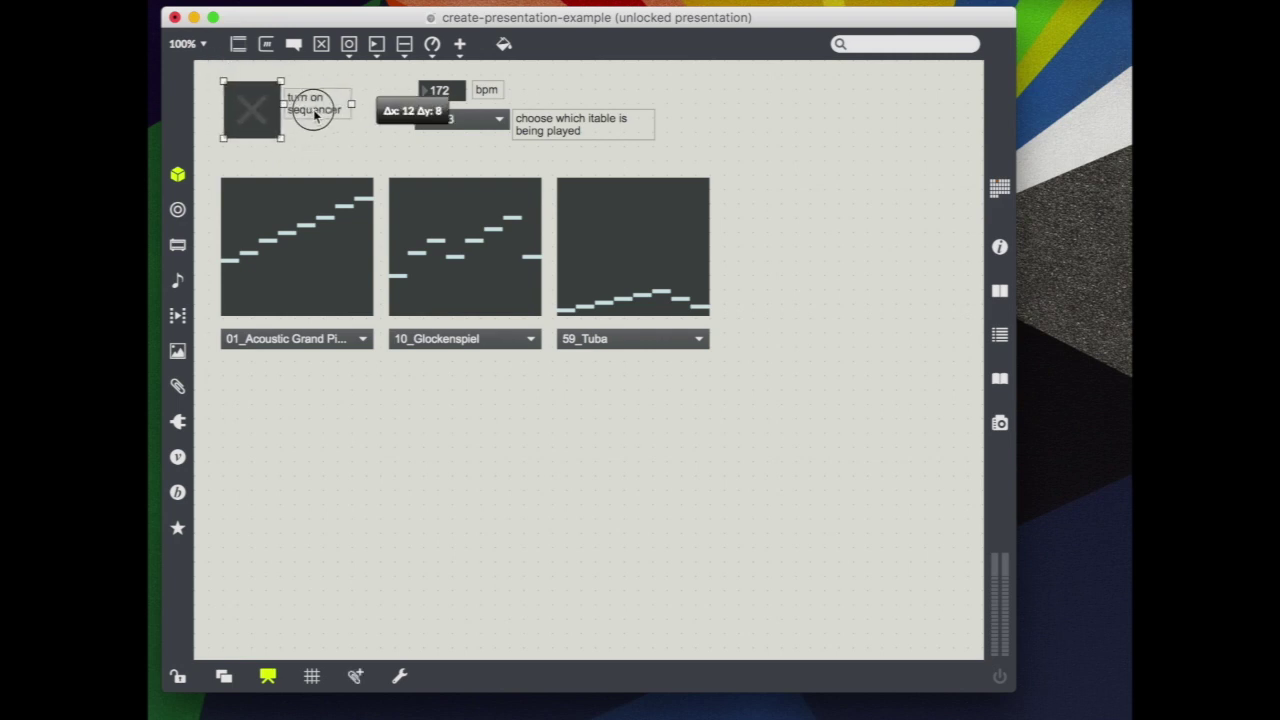
Step: Compare the patching view with the presentation view and lock the patch in presentation view
left_click(269, 677)
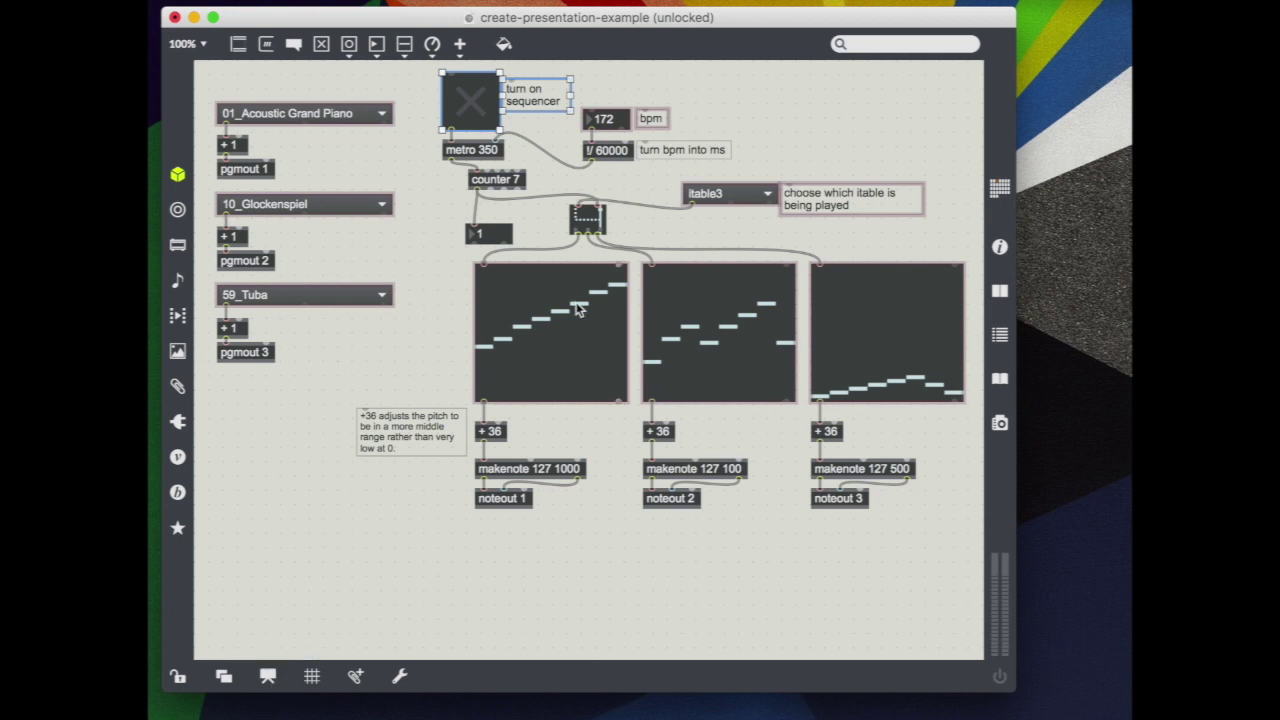
left_click(269, 677)
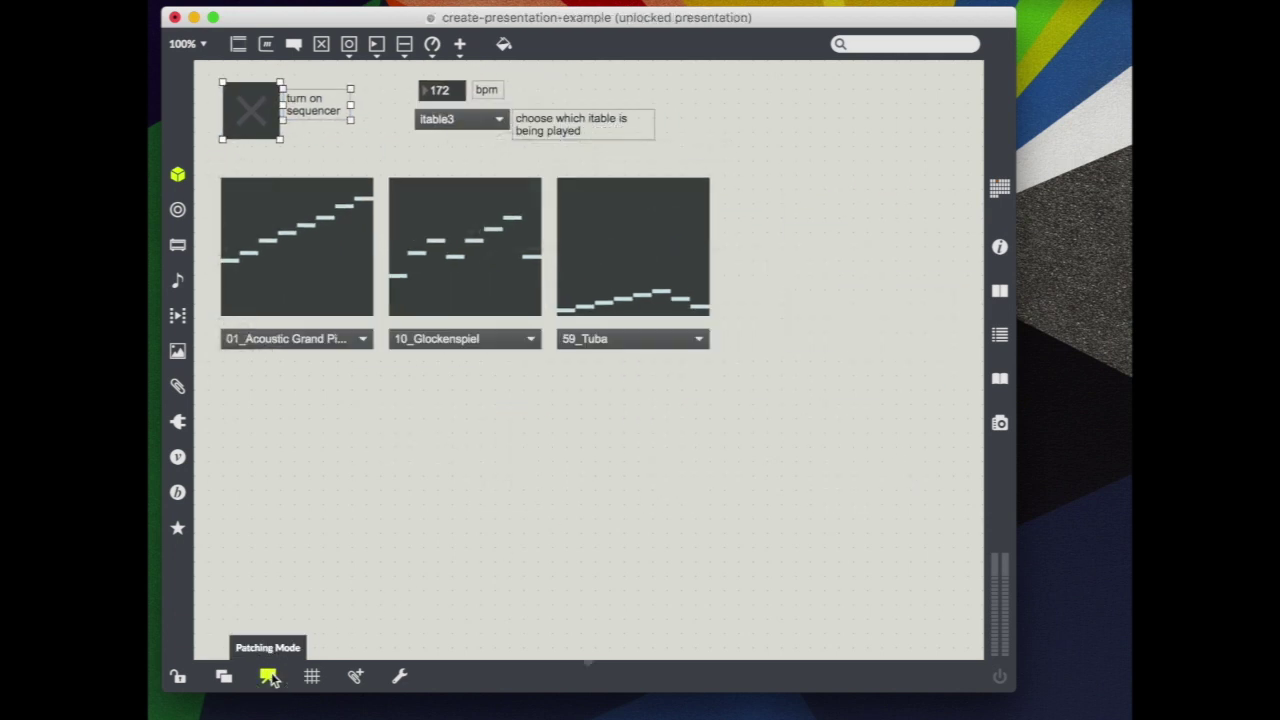
right_click(380, 443)
left_click(413, 453)
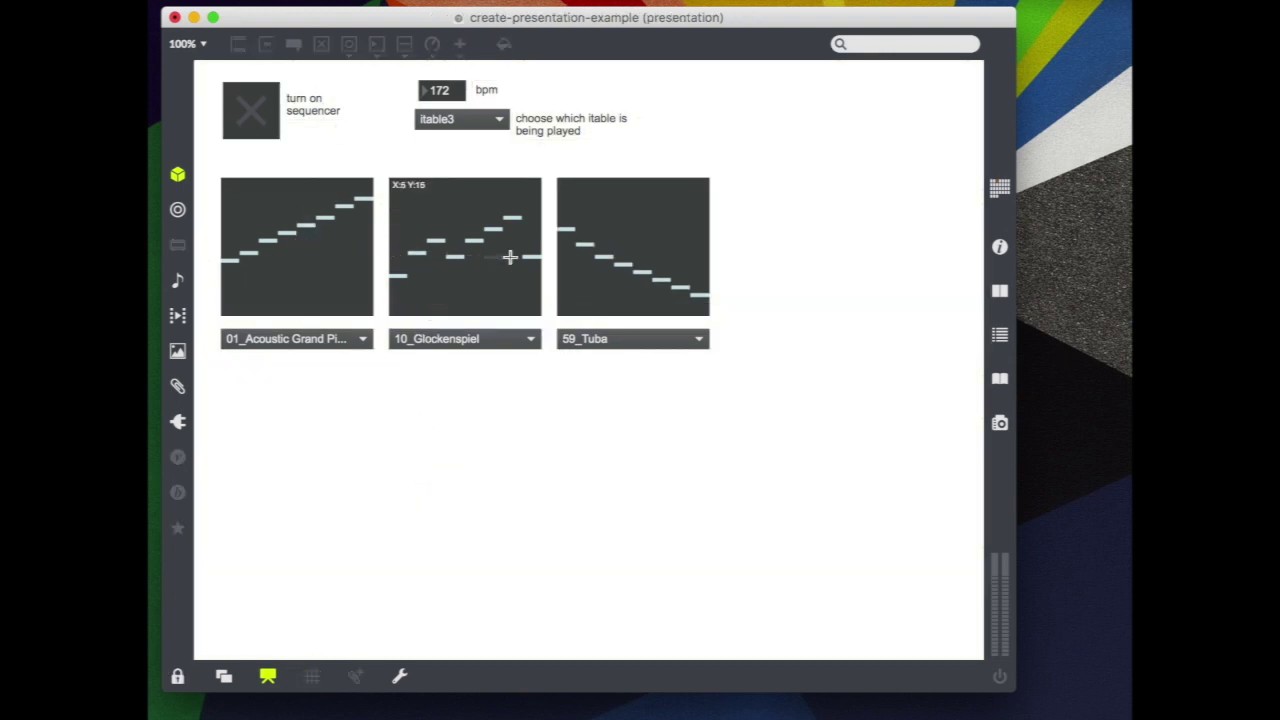
Step: Set the third itable's instrument to 95_Pad 7: halo and briefly run the sequencer to test it
left_click(688, 339)
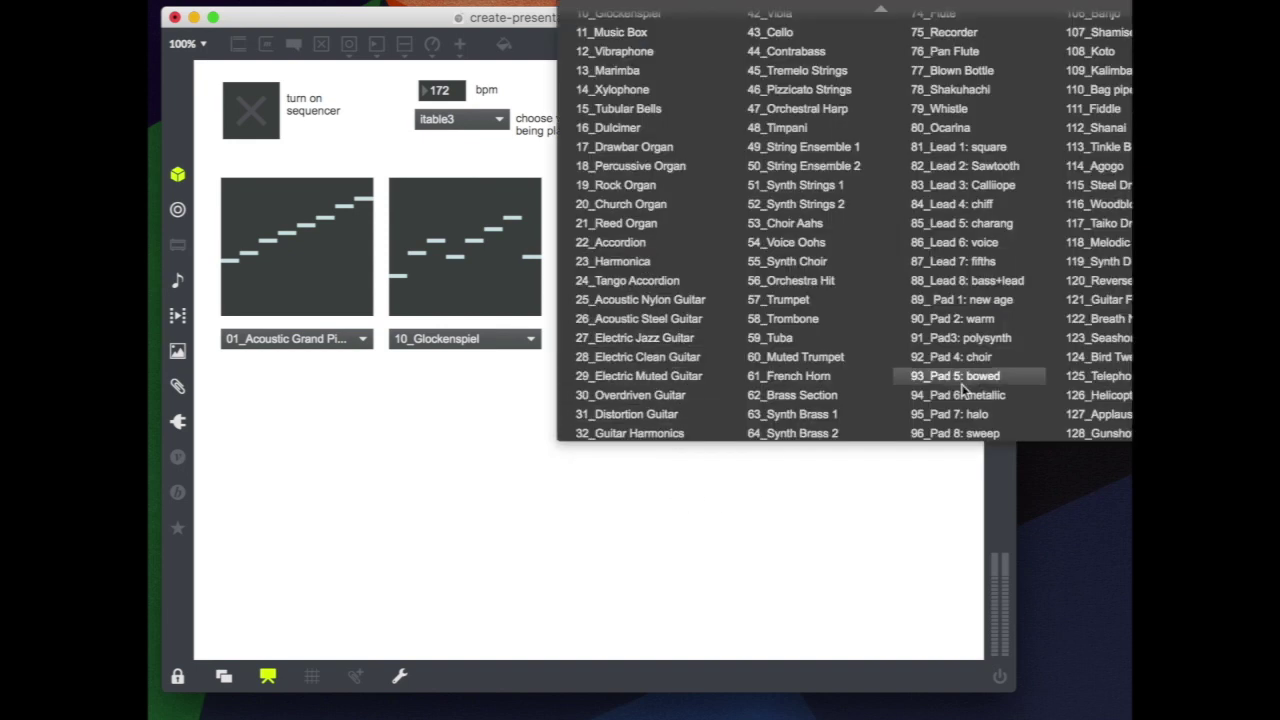
left_click(974, 415)
left_click(262, 115)
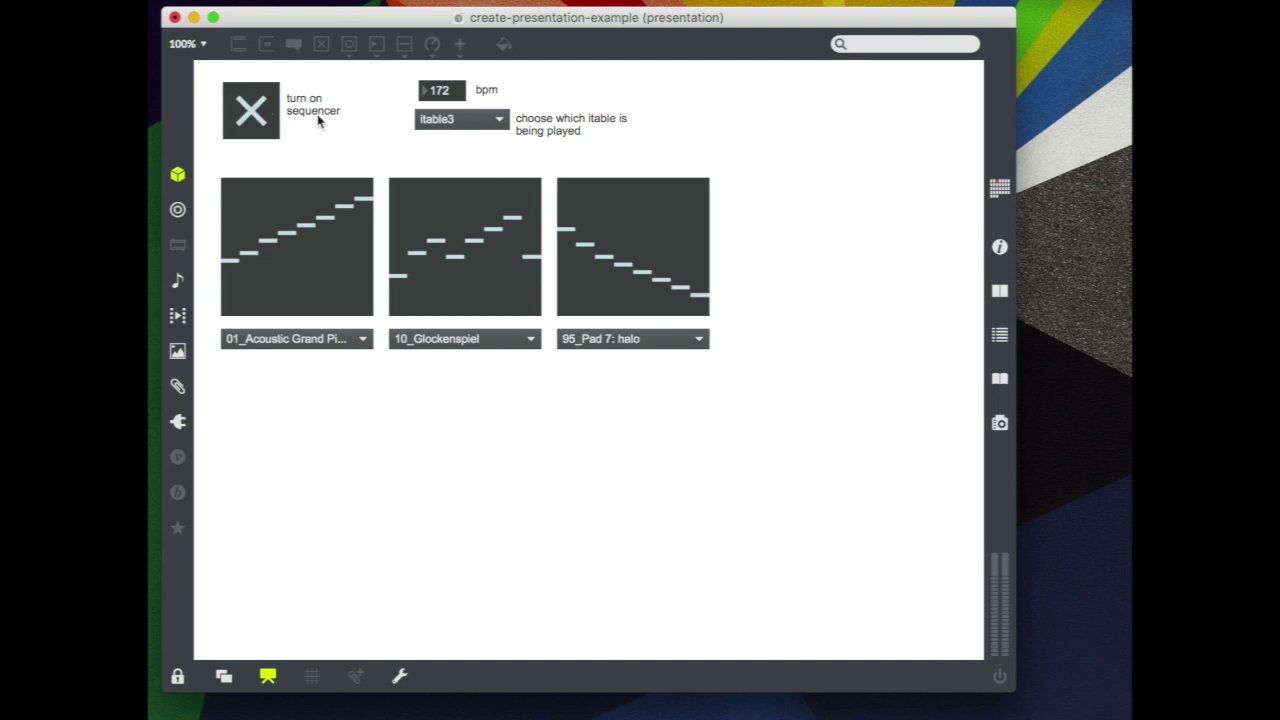
left_click(255, 117)
Step: Back in the patching view, create a panel object and place it in the empty area below pgmout 3
left_click(270, 675)
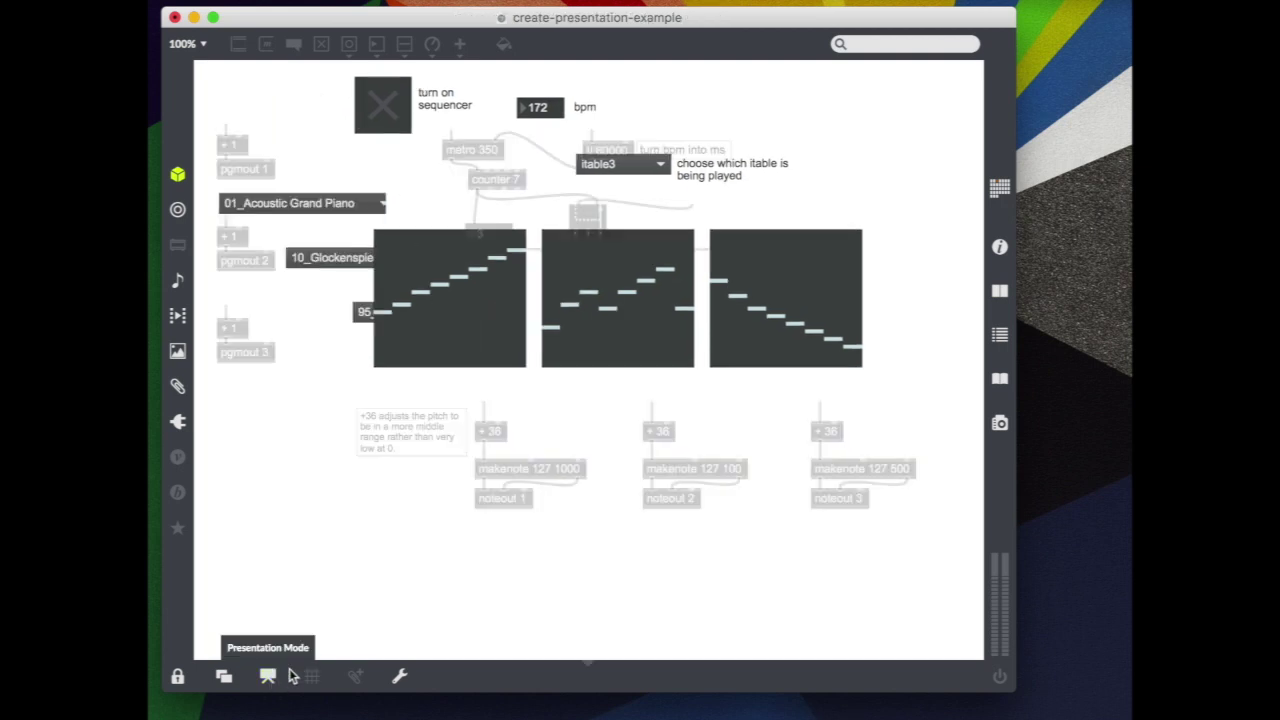
left_click(270, 572, "super")
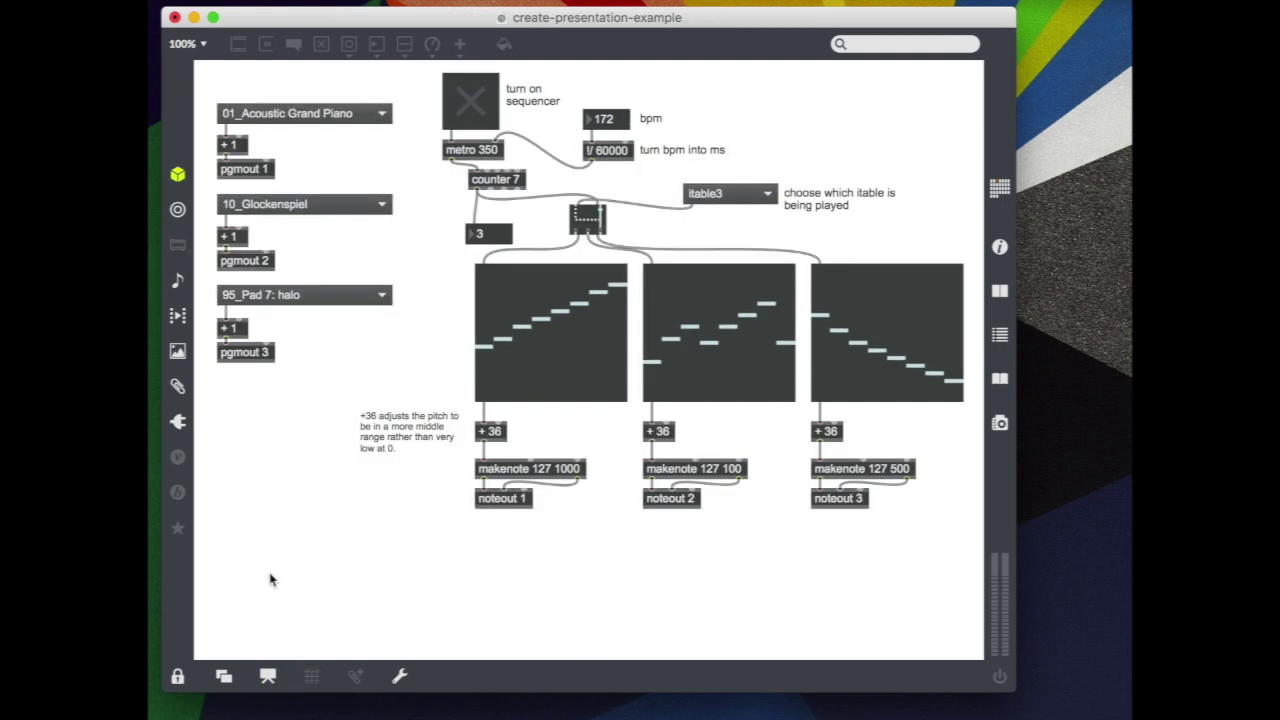
type("npanel")
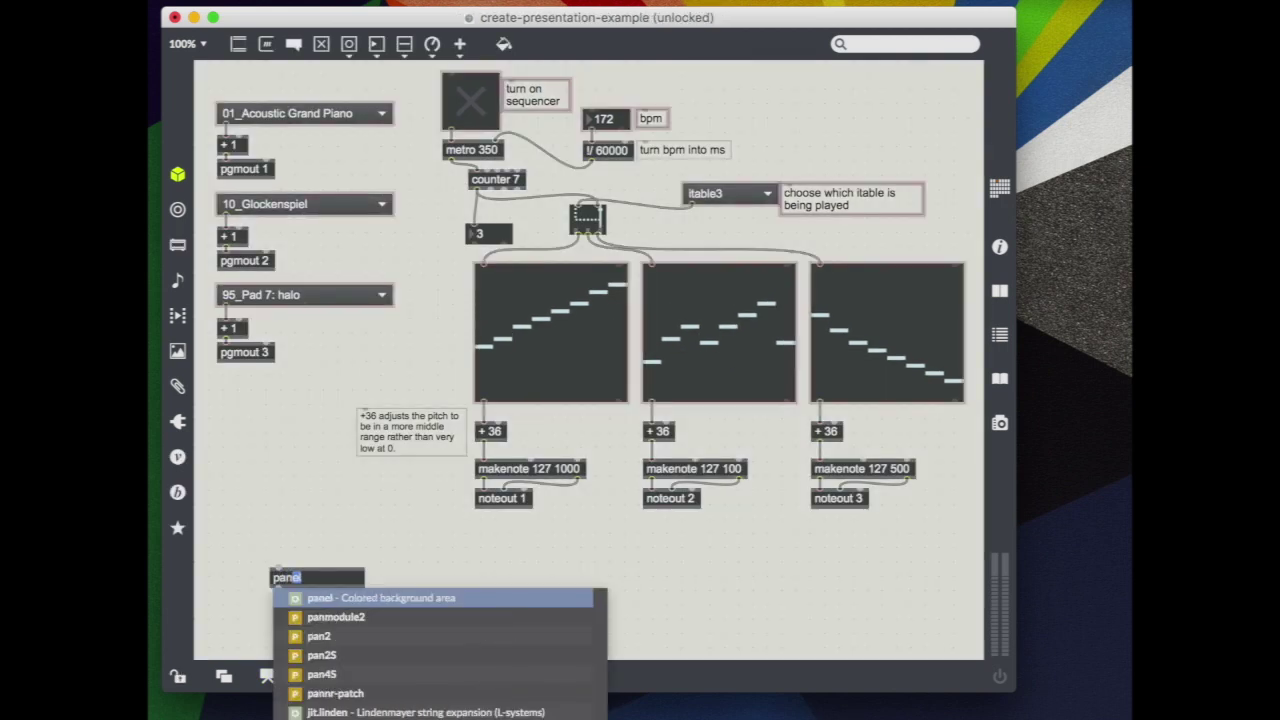
key("Return")
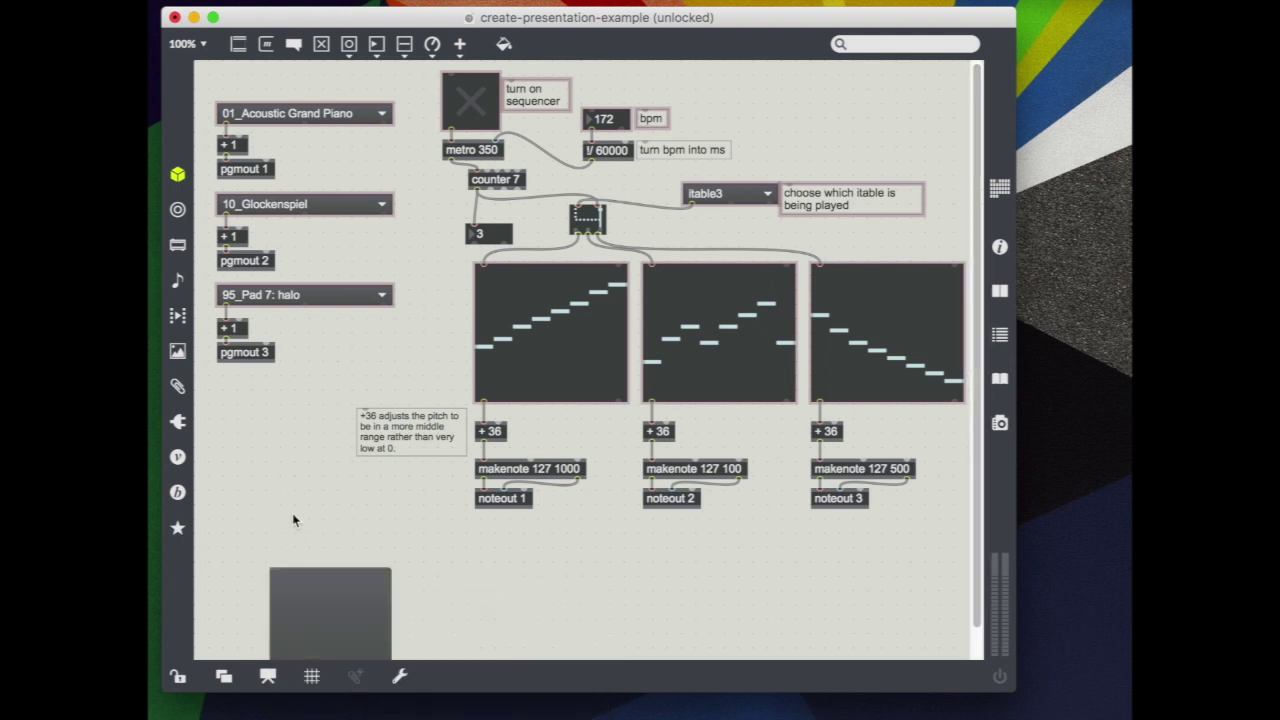
left_click_drag(294, 545, 274, 486)
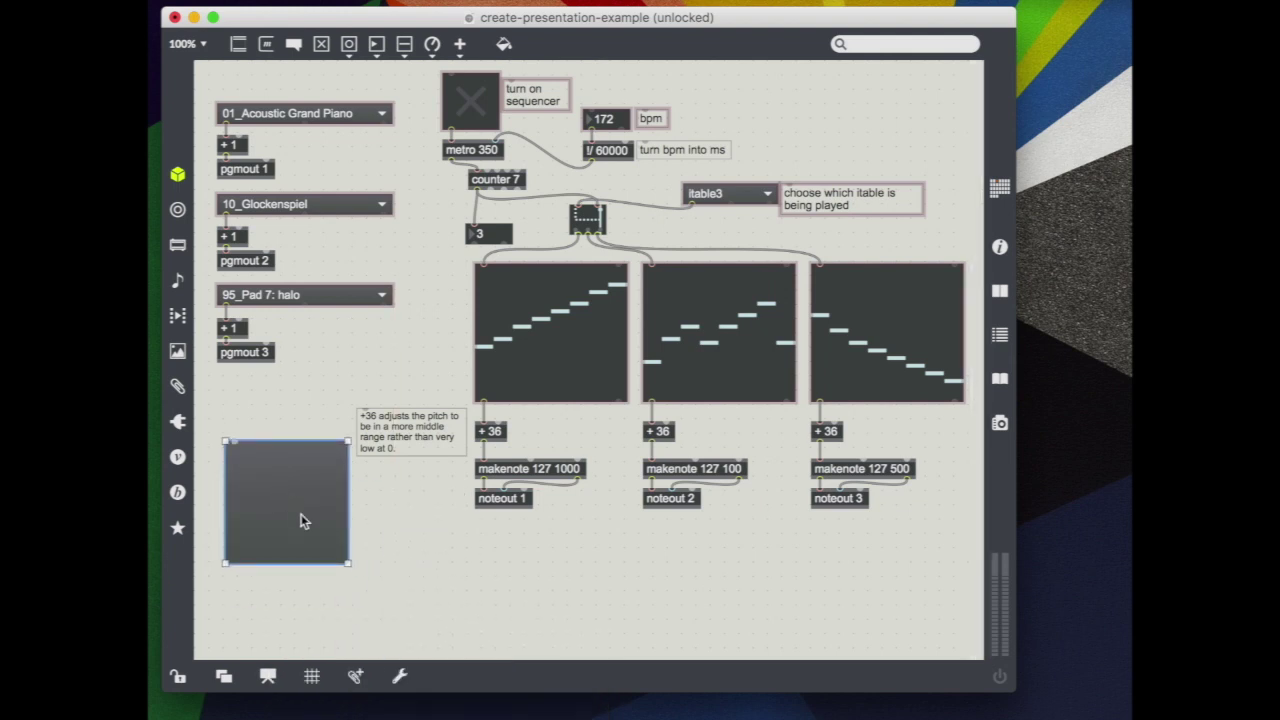
Step: Open the inspector for the new panel object
right_click(301, 514)
left_click(243, 502)
key("super+i")
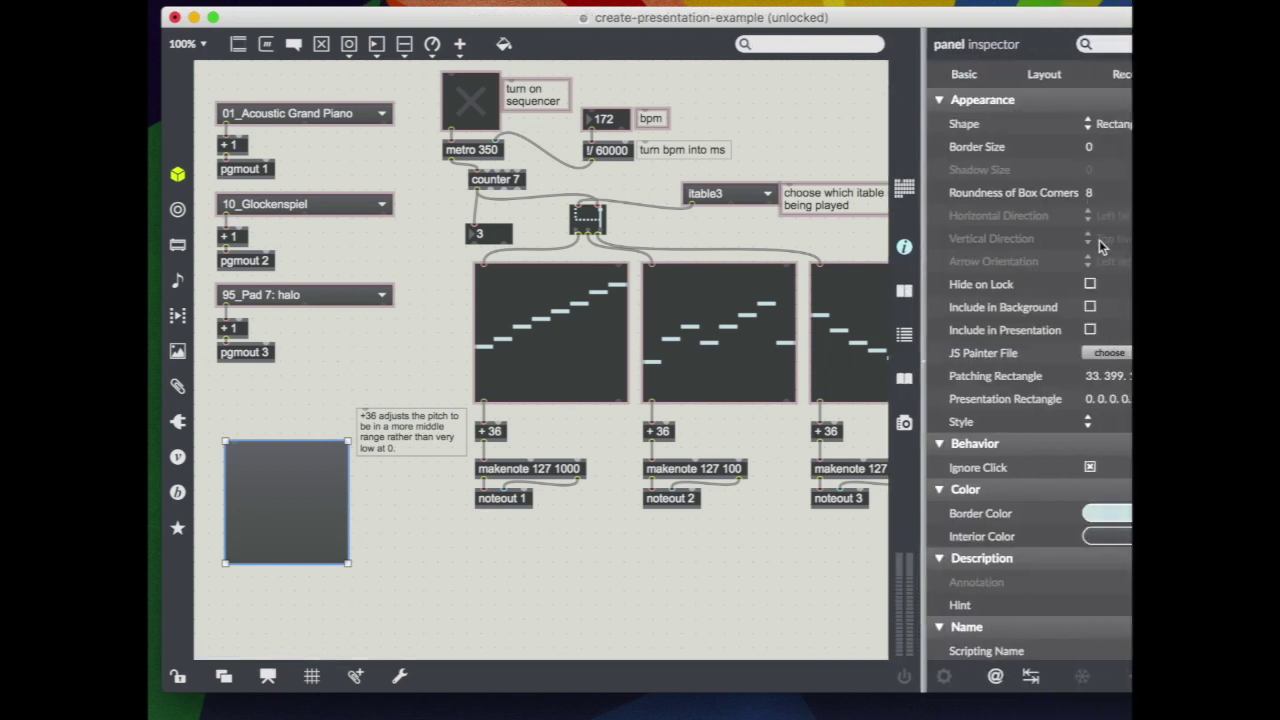
Step: Set the panel's corner roundness to 61 and give its interior a gradient fading from light at the top to dark grey
left_click_drag(1089, 195, 1084, 140)
left_click(1100, 531)
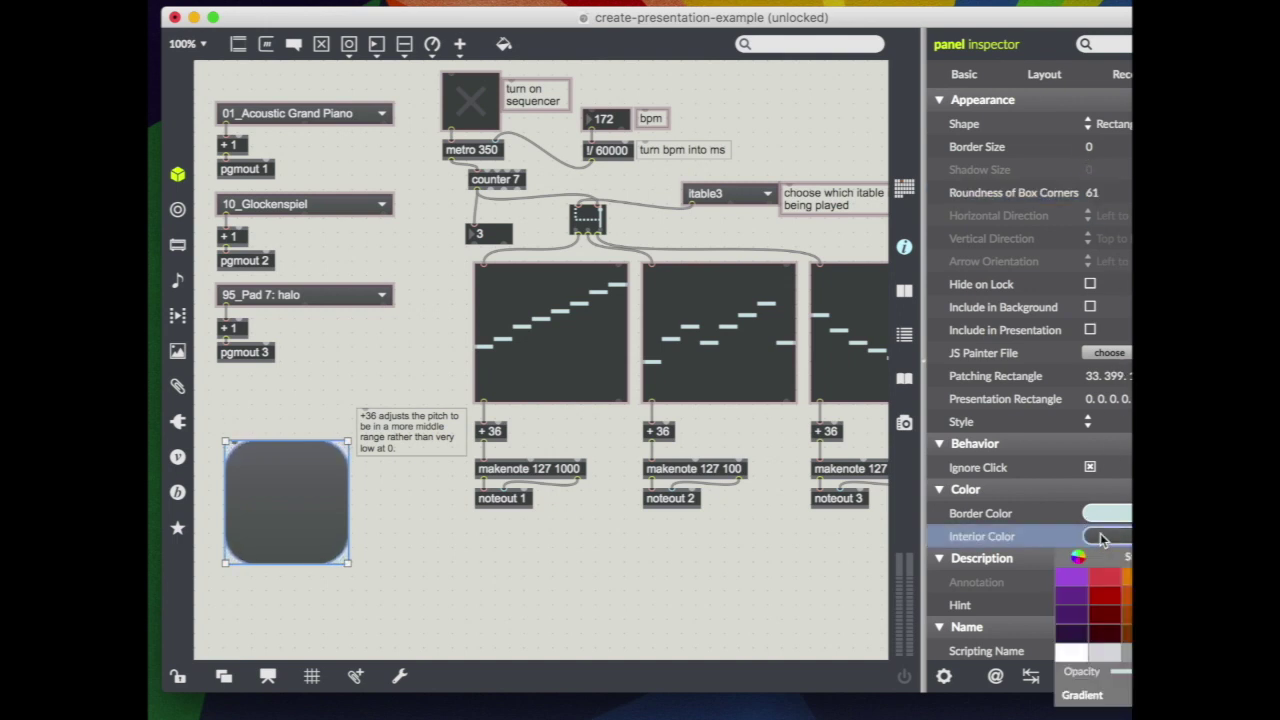
left_click(1100, 650)
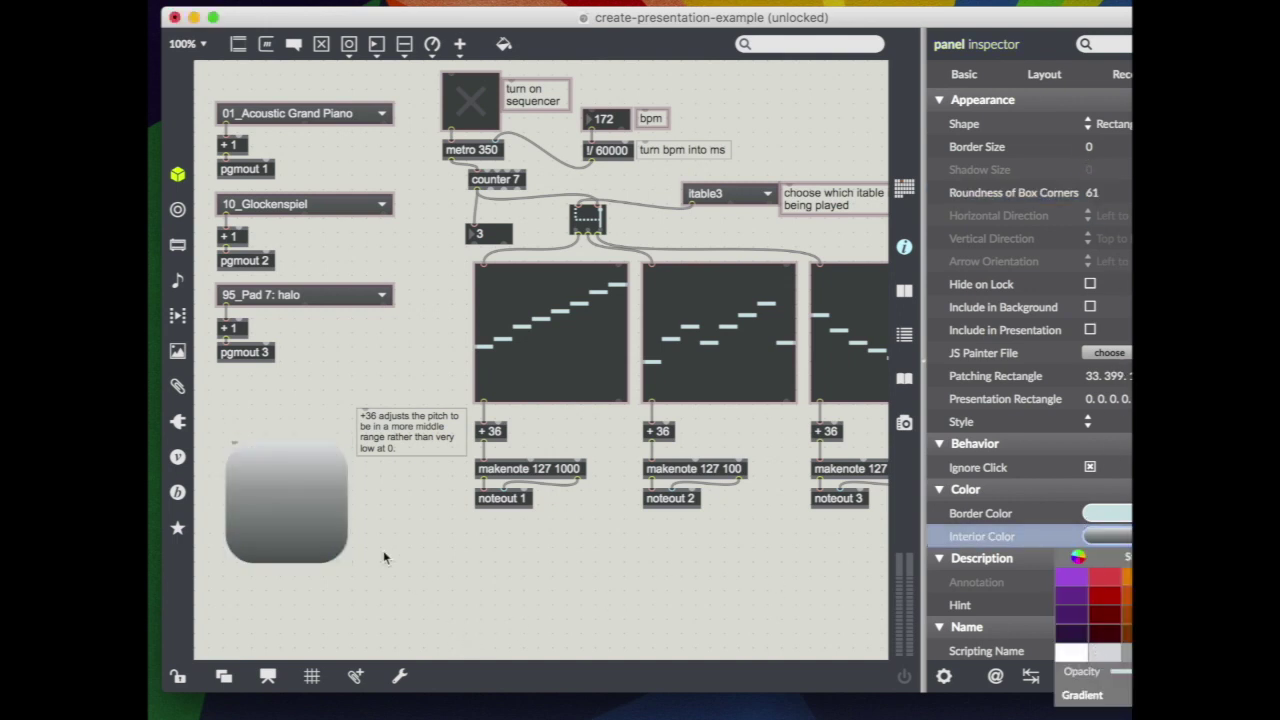
Step: Add the rounded gradient panel to the presentation
left_click(300, 506)
right_click(285, 521)
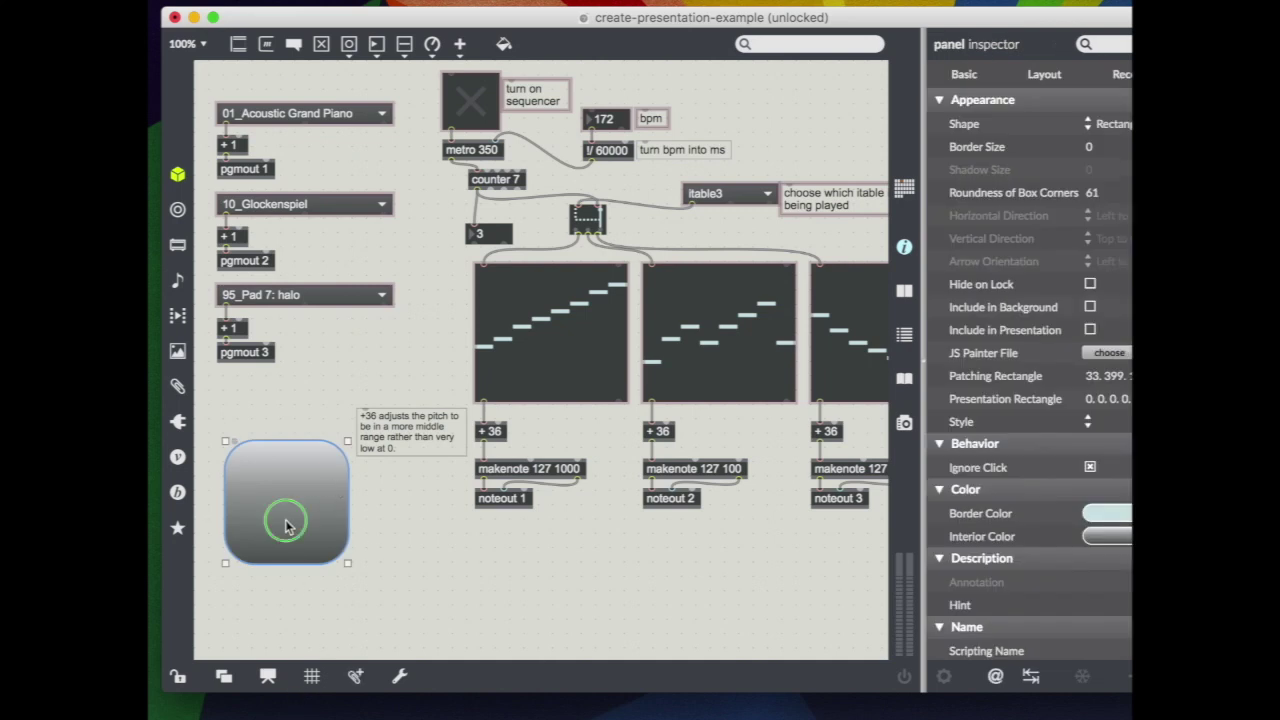
left_click(366, 585)
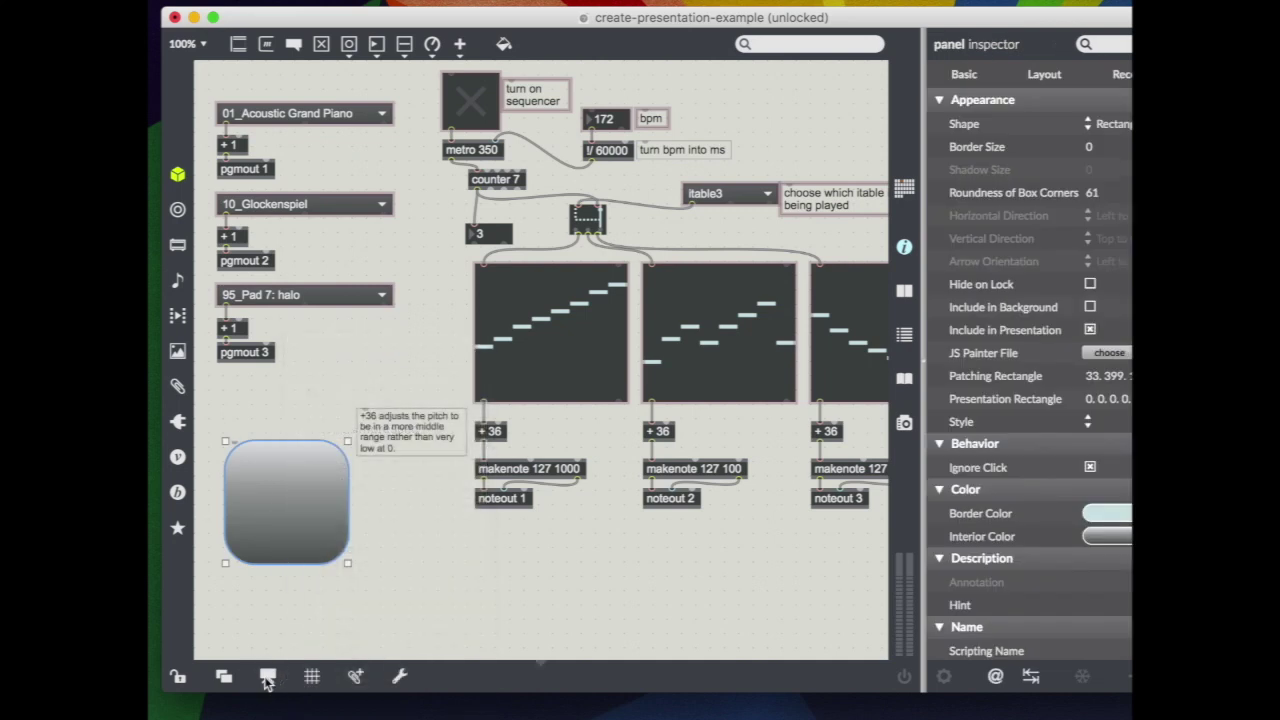
Step: In presentation view, move the panel over the controls and enlarge it to about 560 by 339 so it covers them all
left_click(267, 676)
left_click_drag(309, 529, 489, 191)
left_click_drag(683, 297, 737, 386)
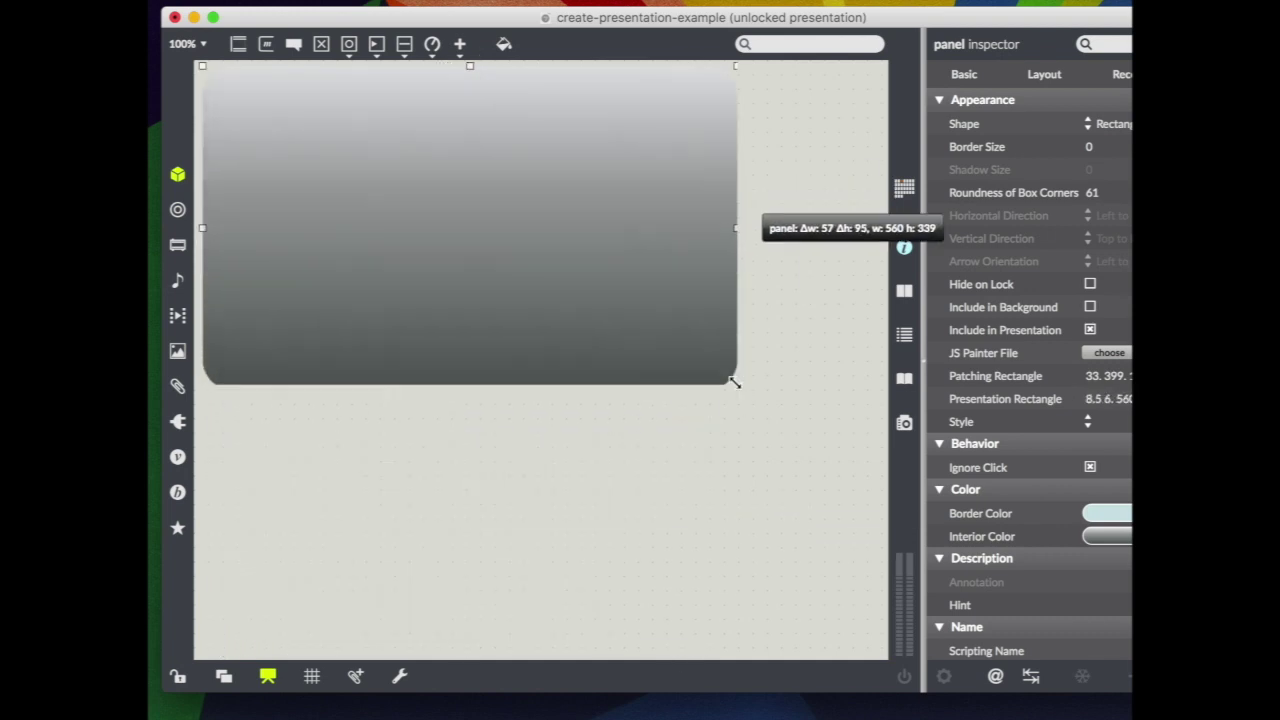
Step: Send the panel behind the sequencer controls and nudge it slightly down
right_click(622, 268)
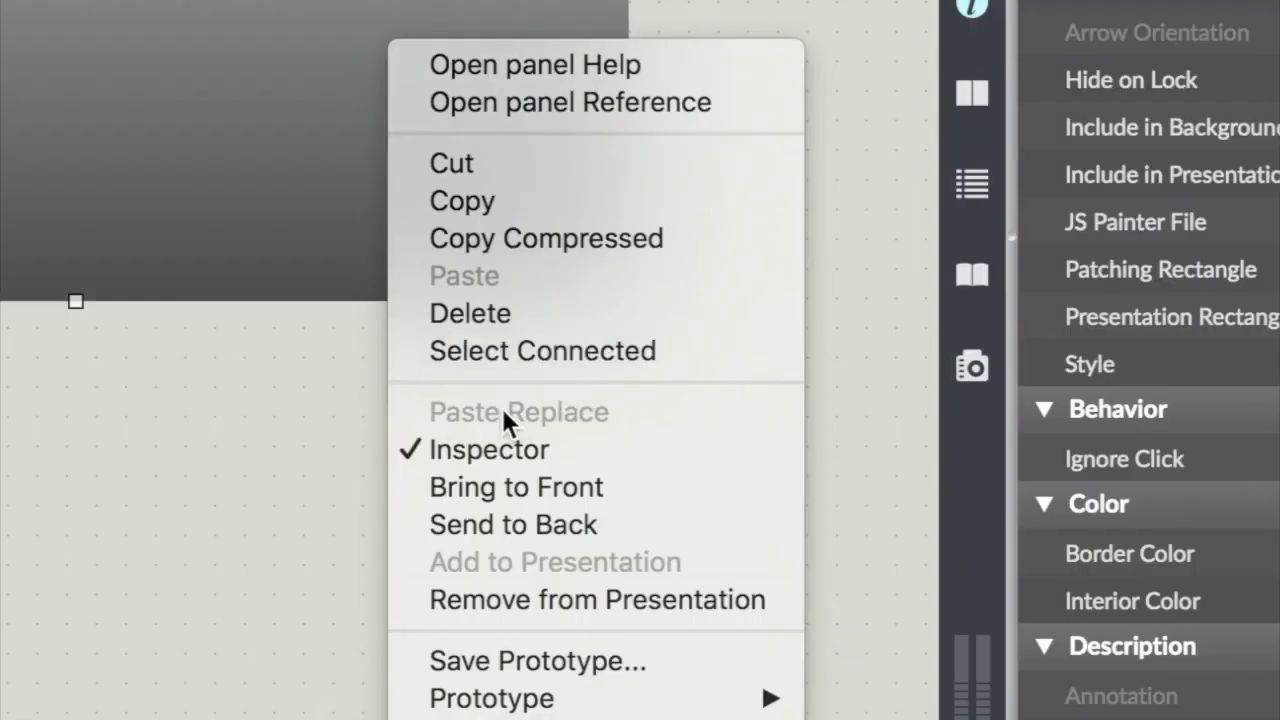
left_click(520, 522)
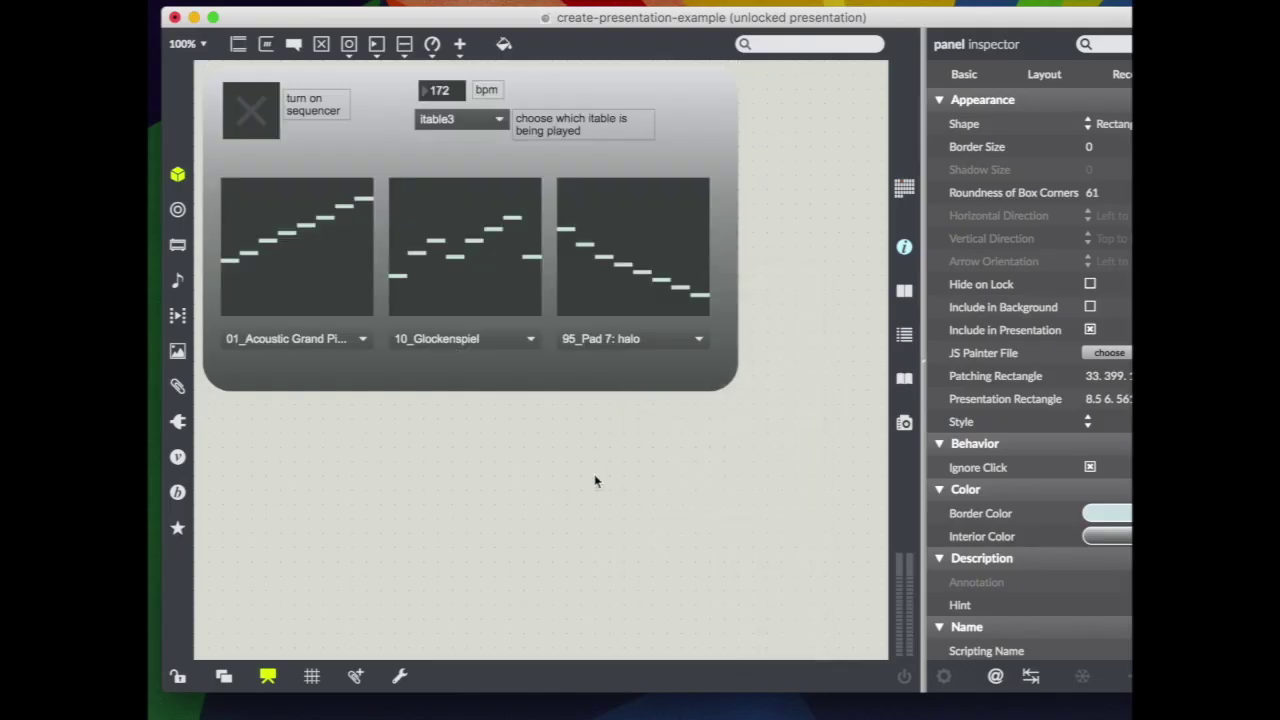
left_click(462, 462)
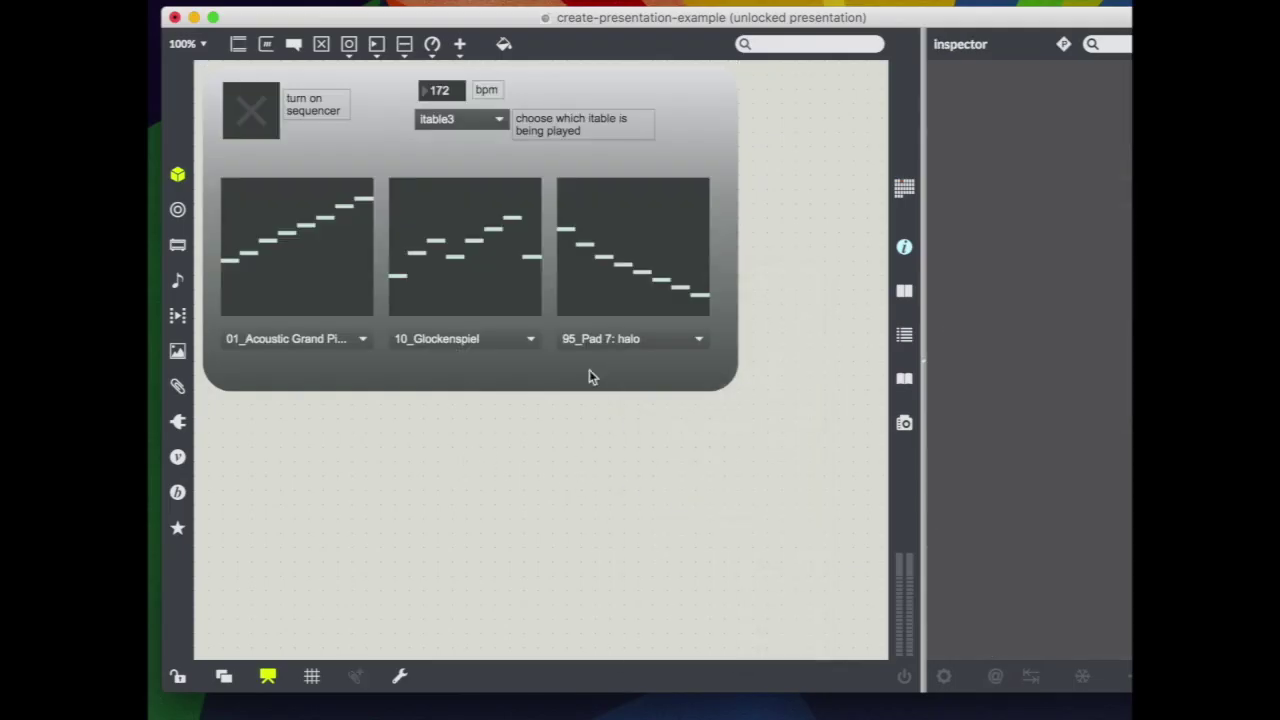
left_click_drag(720, 142, 720, 146)
left_click(558, 482)
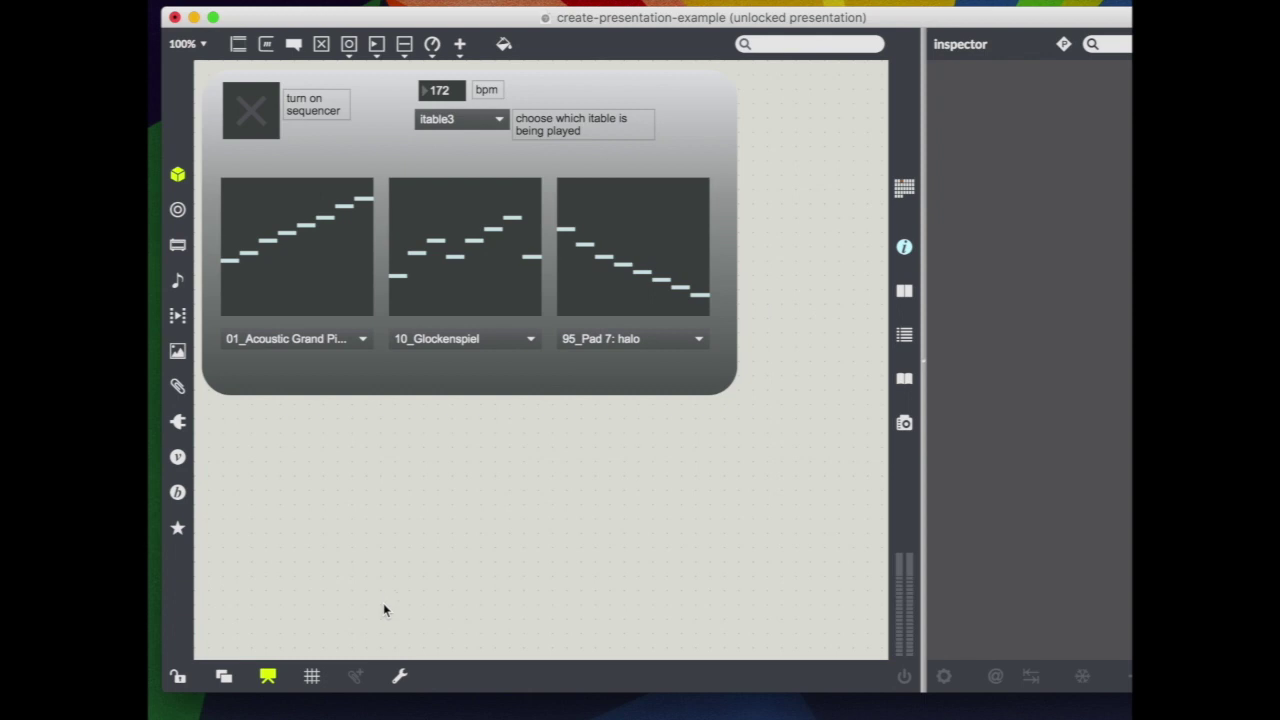
Step: Return to the patching view without the inspector sidebar and widen the window to fit the whole third itable
left_click(262, 678)
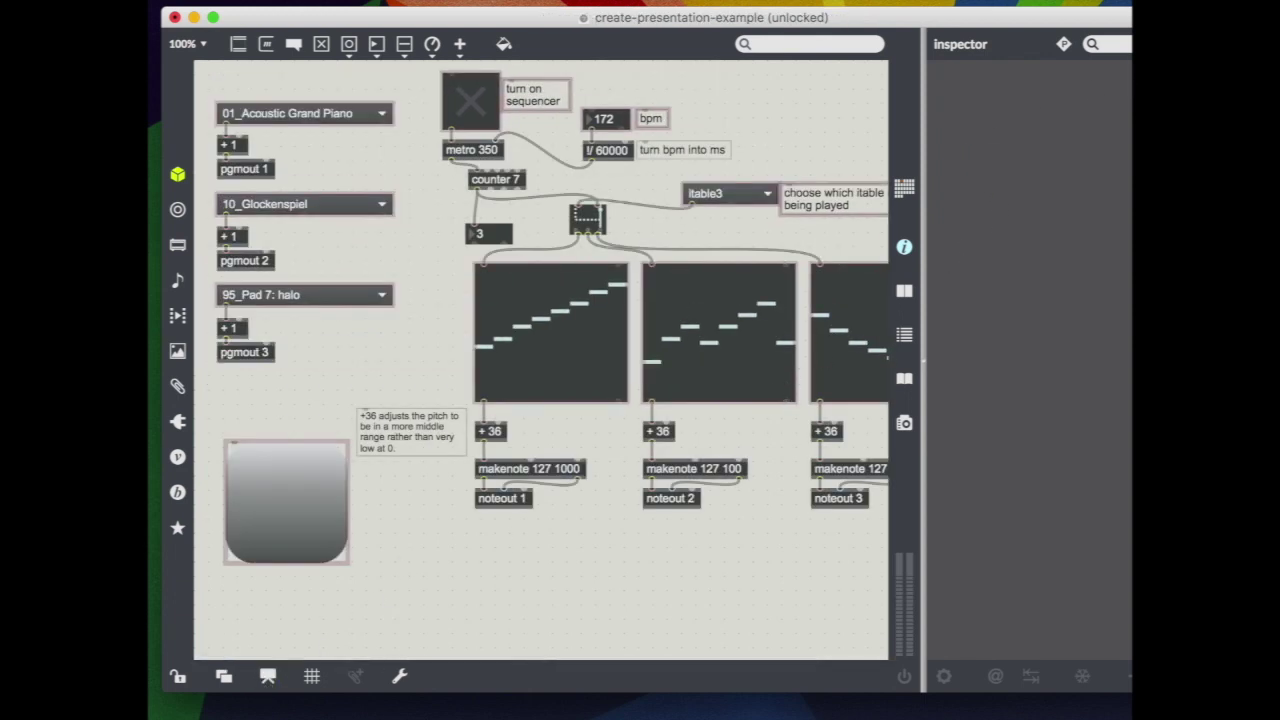
key("super+i")
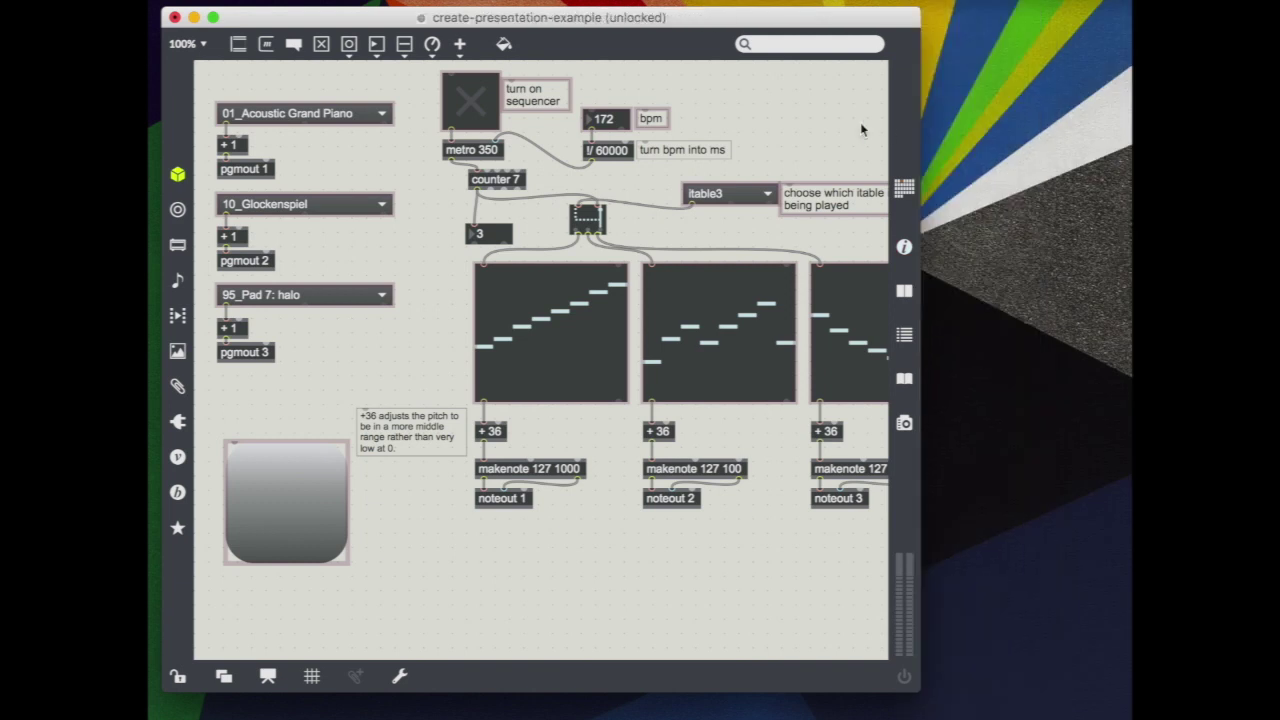
left_click_drag(919, 128, 1053, 134)
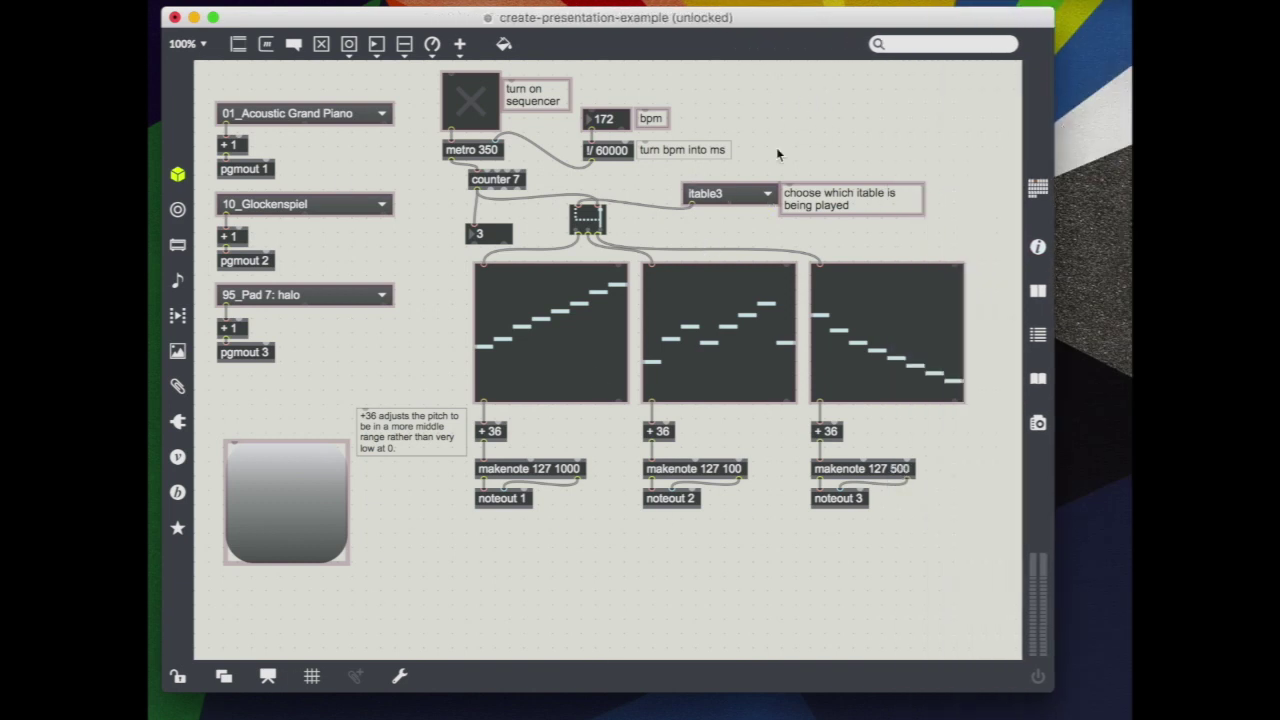
Step: Check the layout in presentation view, return to the patching view and open the patcher's own inspector window
left_click(270, 677)
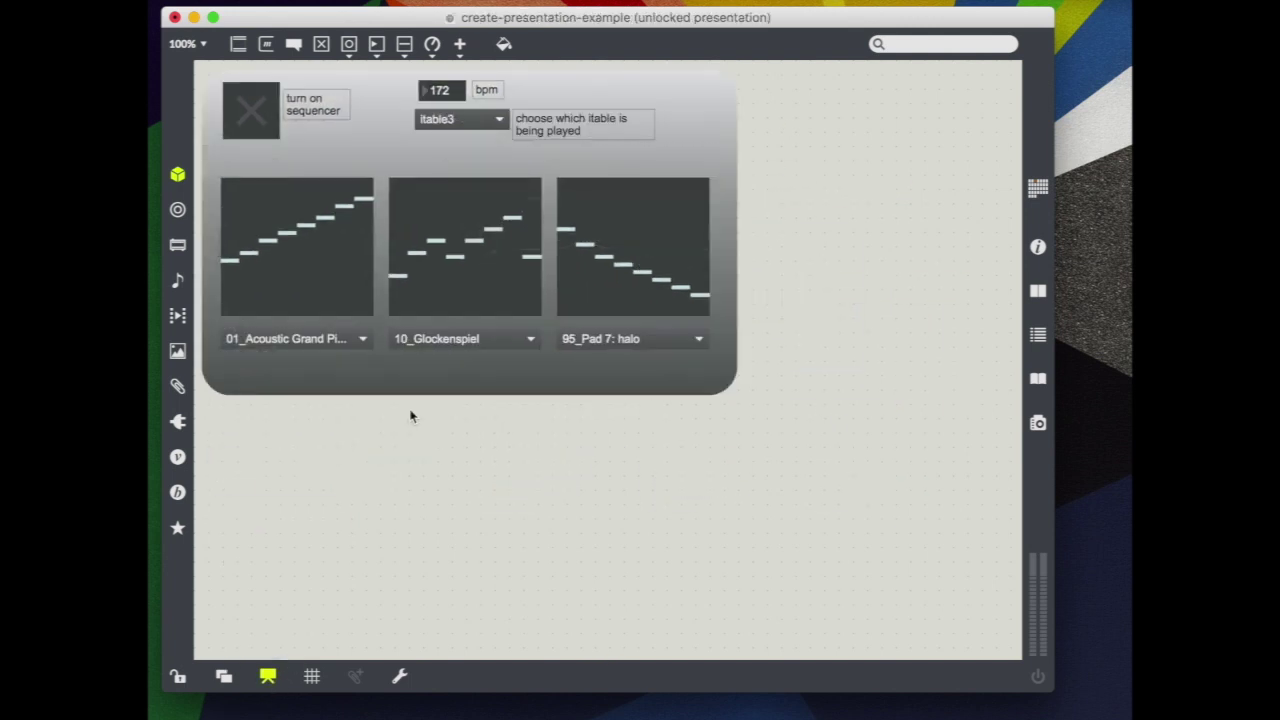
left_click(268, 677)
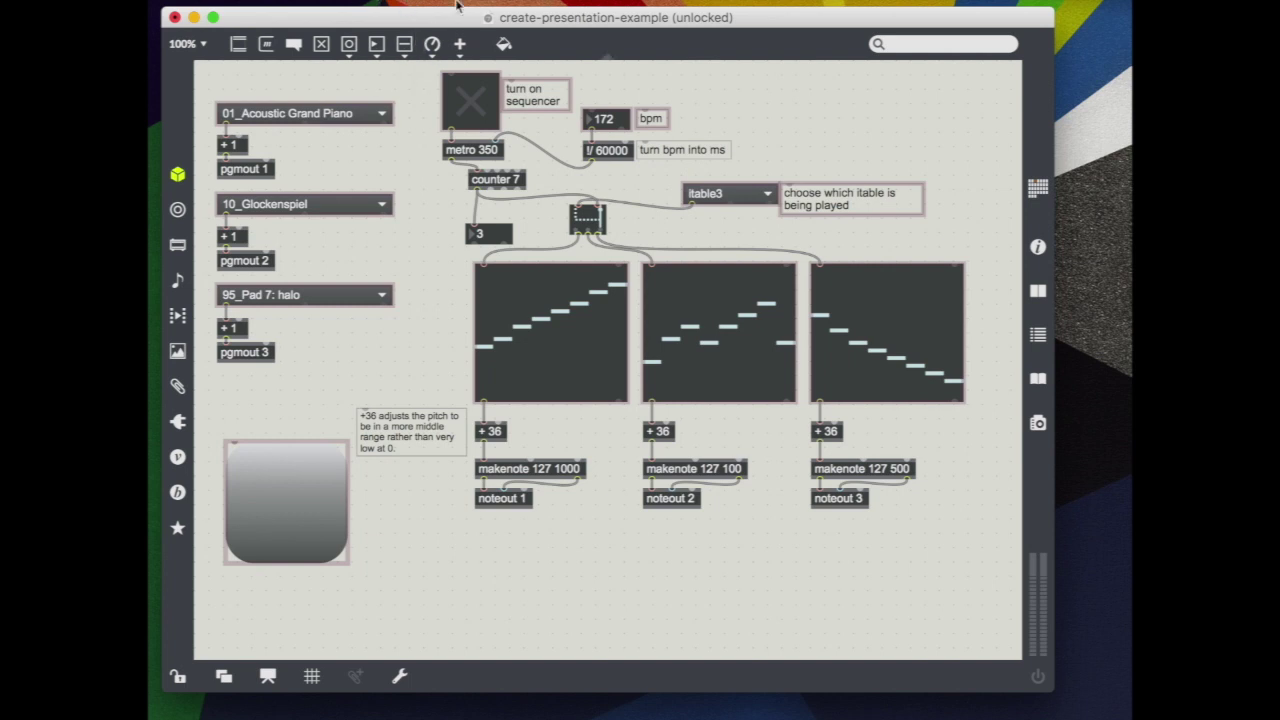
left_click(330, 3)
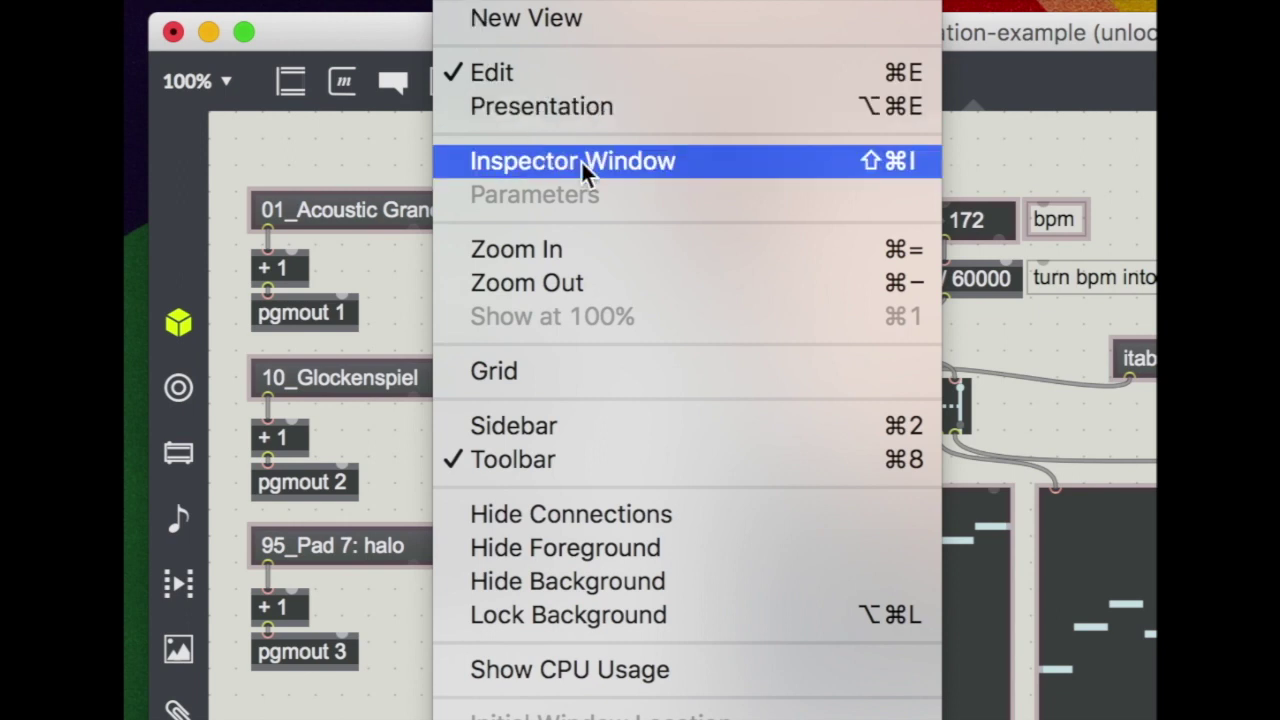
left_click(581, 160)
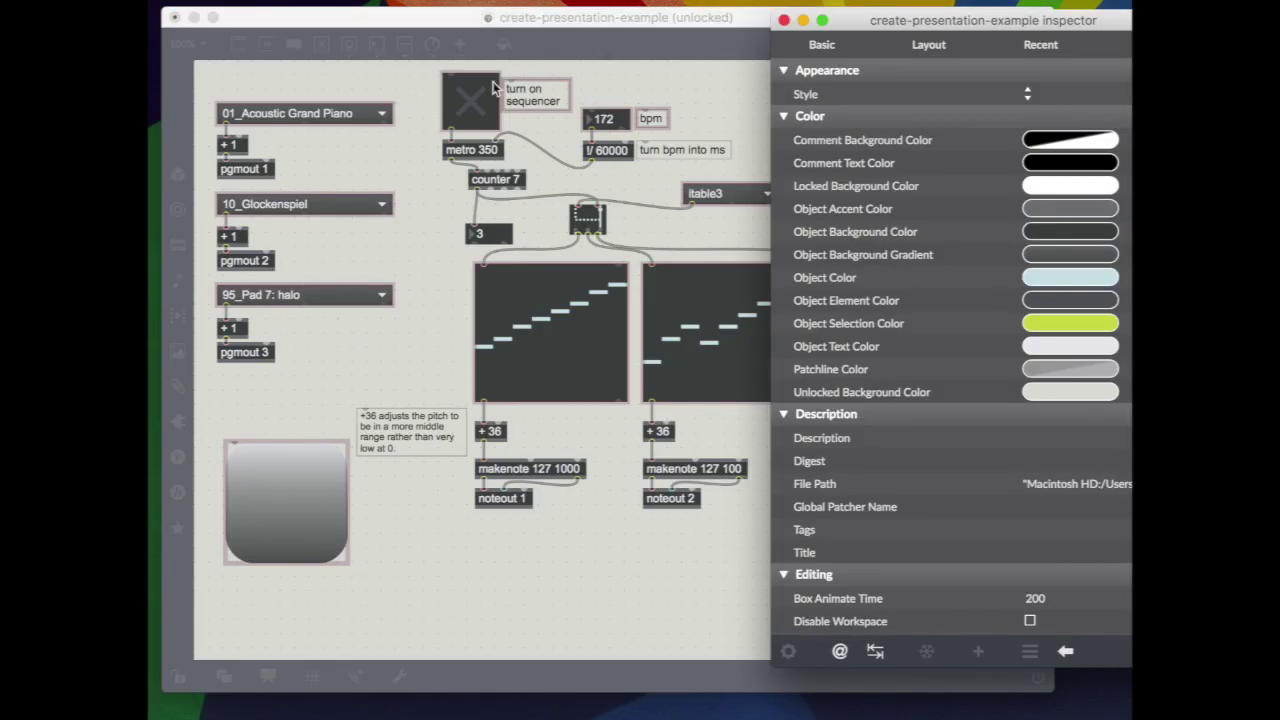
left_click_drag(852, 22, 778, 23)
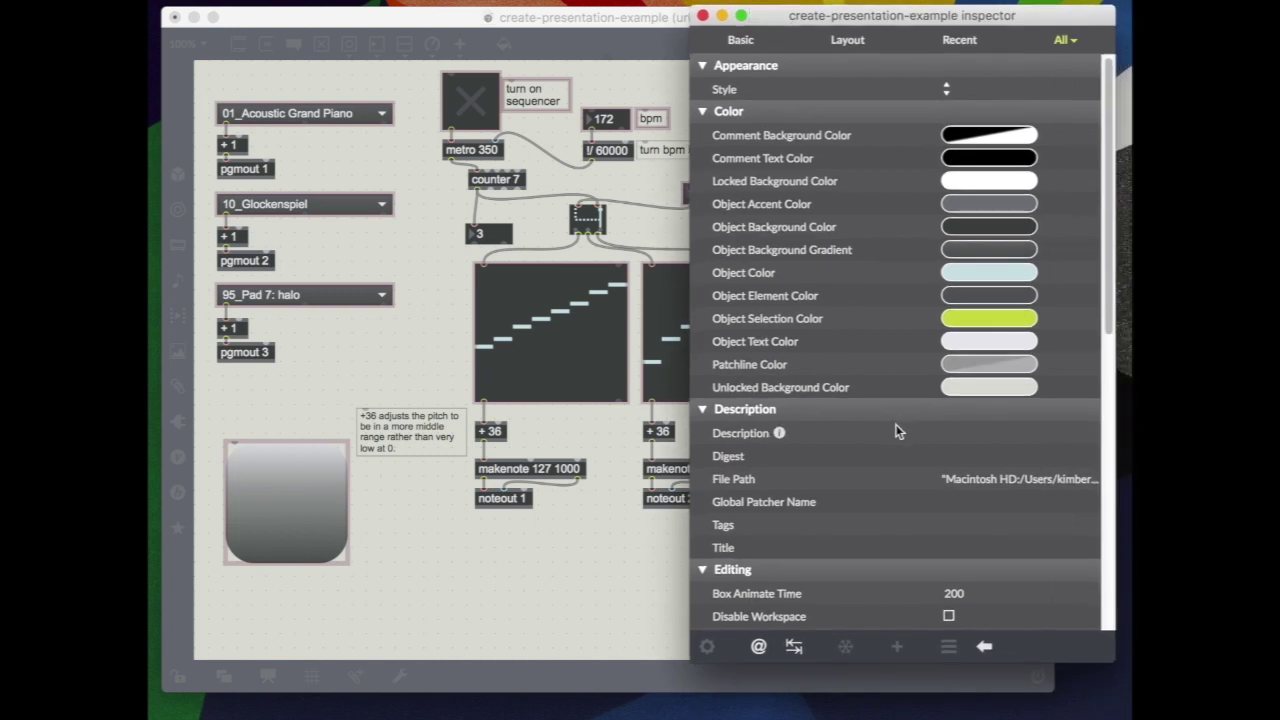
Step: Bring up the patcher's inspector window again and look over its available styles
left_click(336, 0)
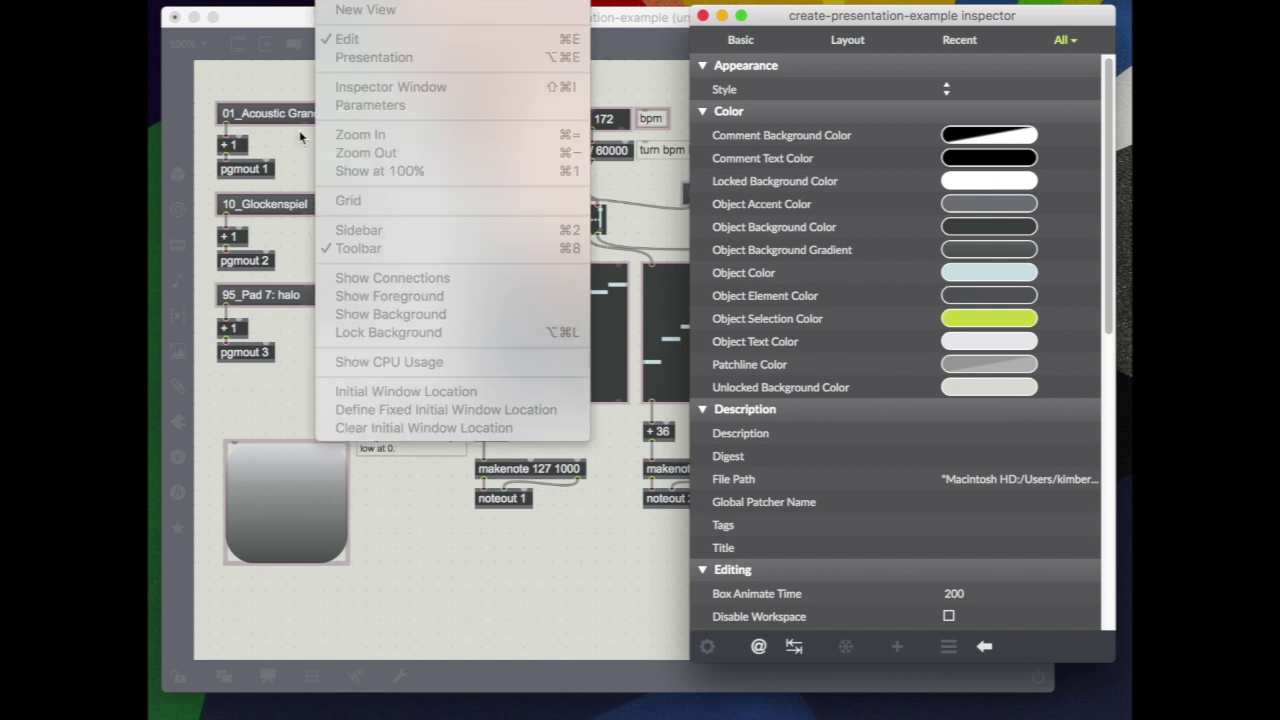
left_click(293, 77)
left_click(293, 77)
left_click(336, 0)
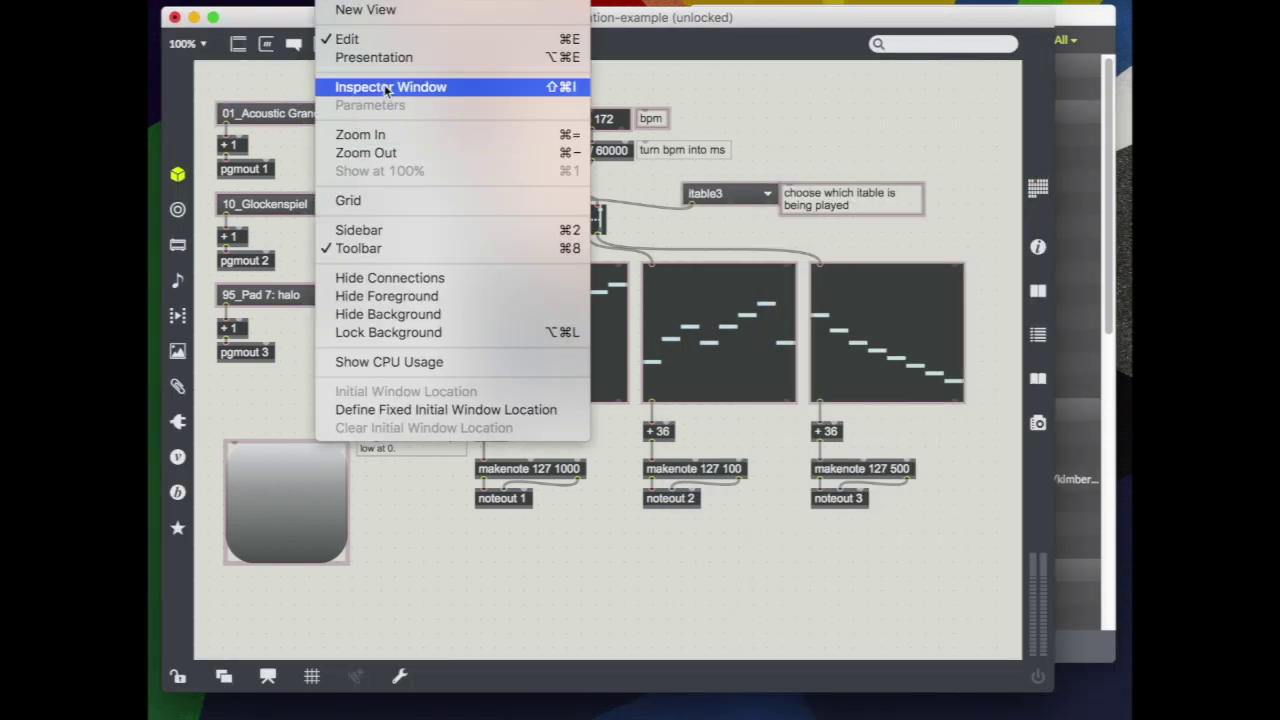
left_click(1091, 120)
left_click(1080, 88)
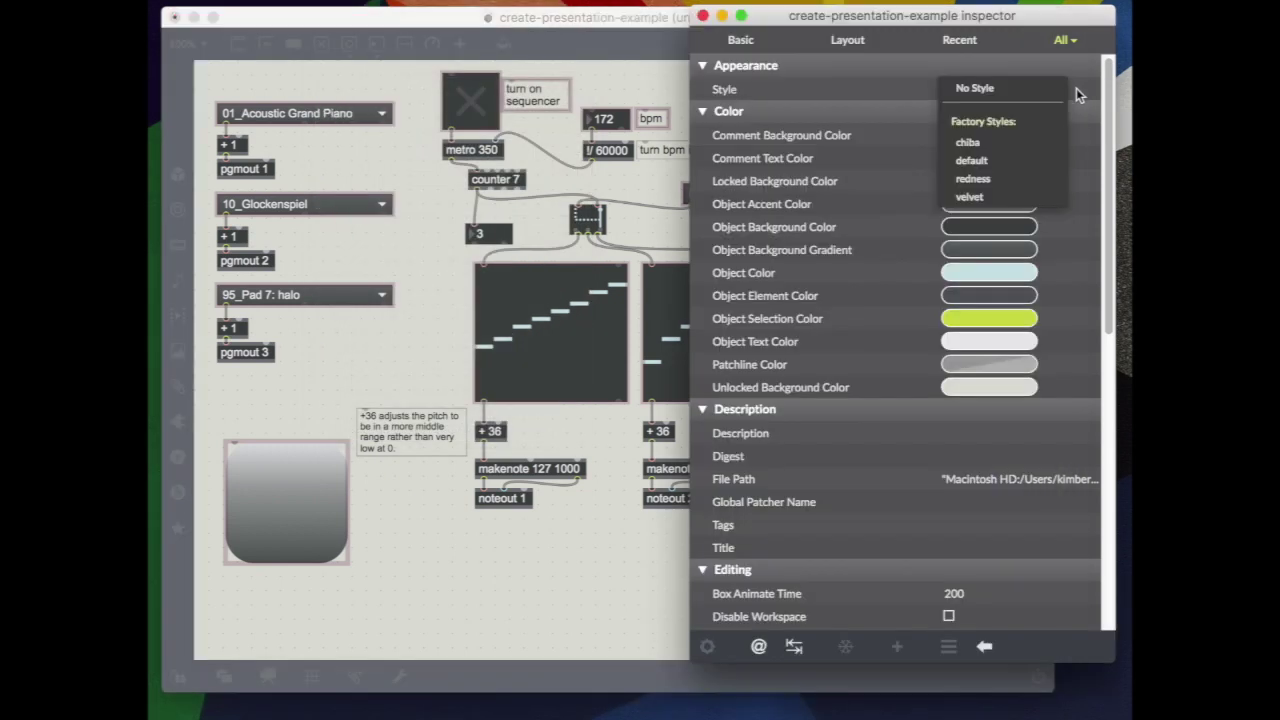
left_click(873, 135)
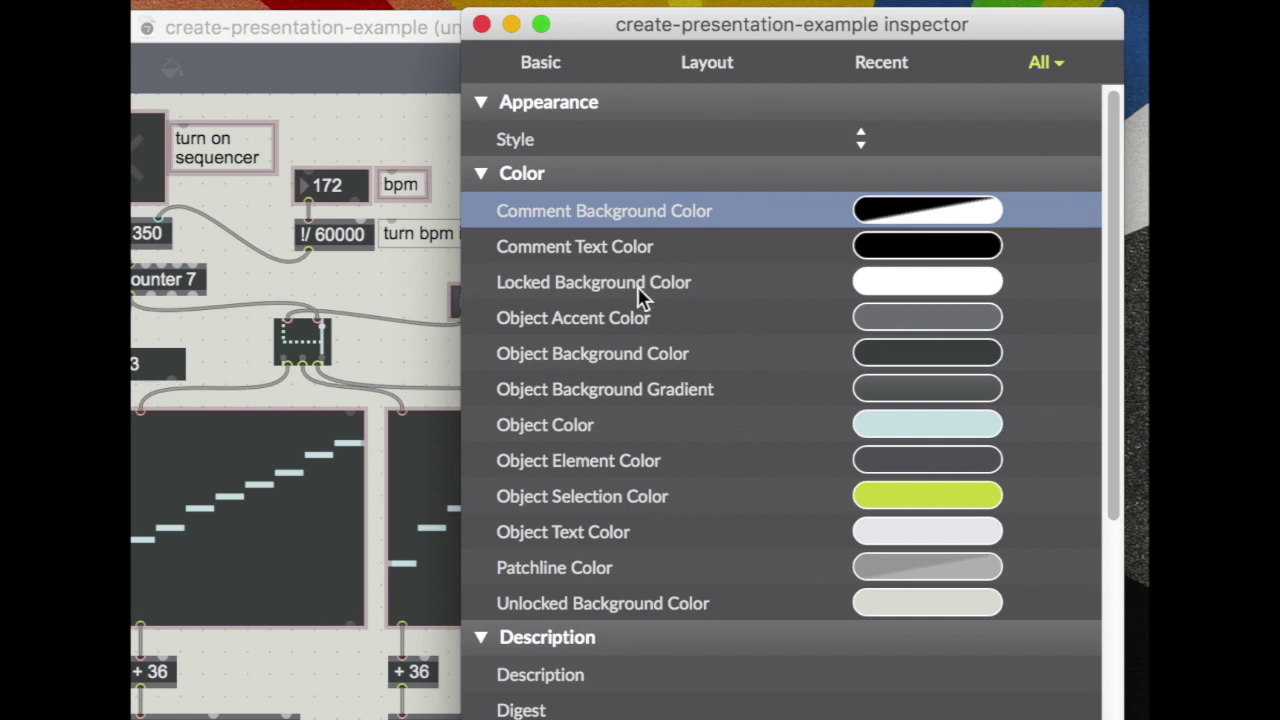
Step: Enable Open in Presentation among the patcher's View settings
scroll(623, 706, "down", 5)
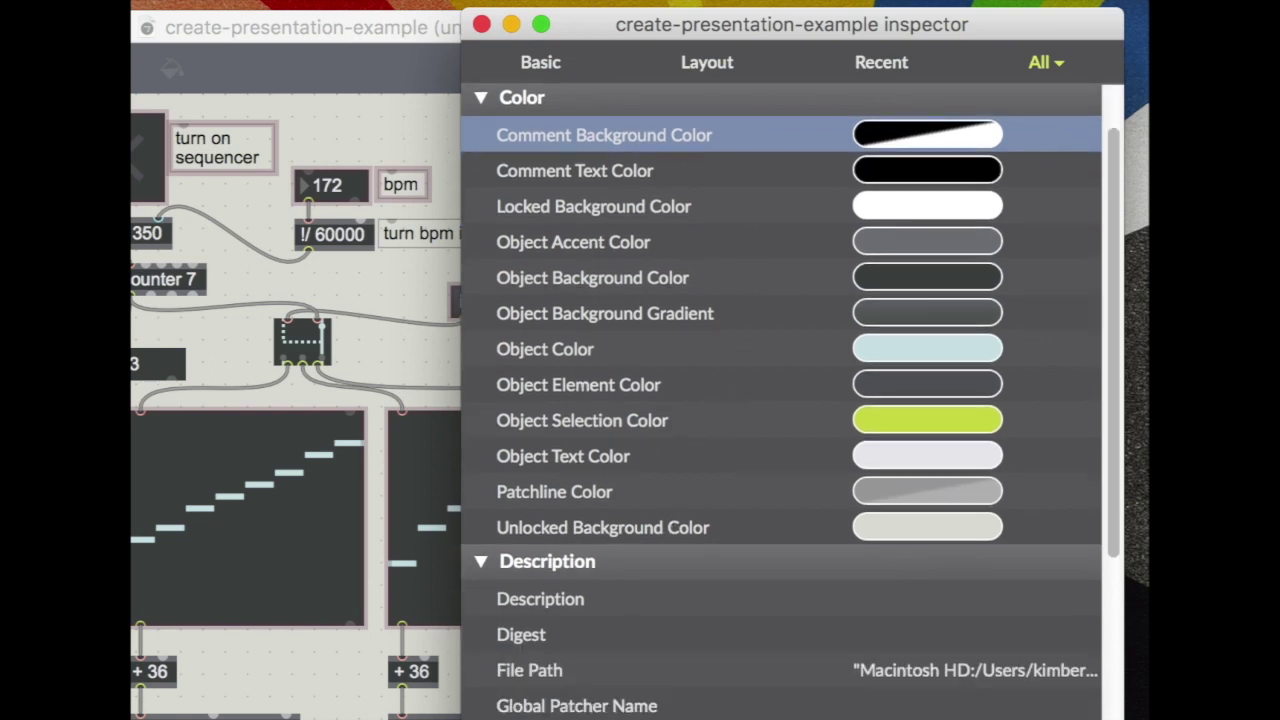
scroll(780, 400, "down", 10)
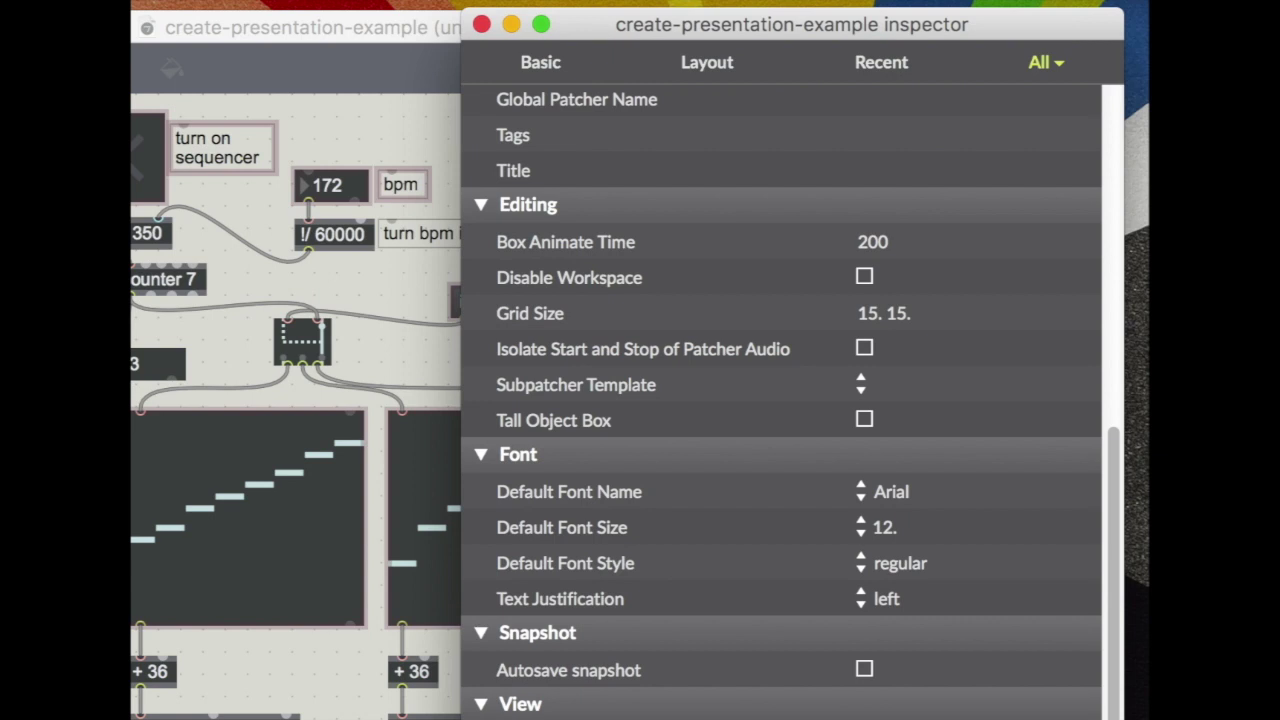
scroll(780, 400, "down", 3)
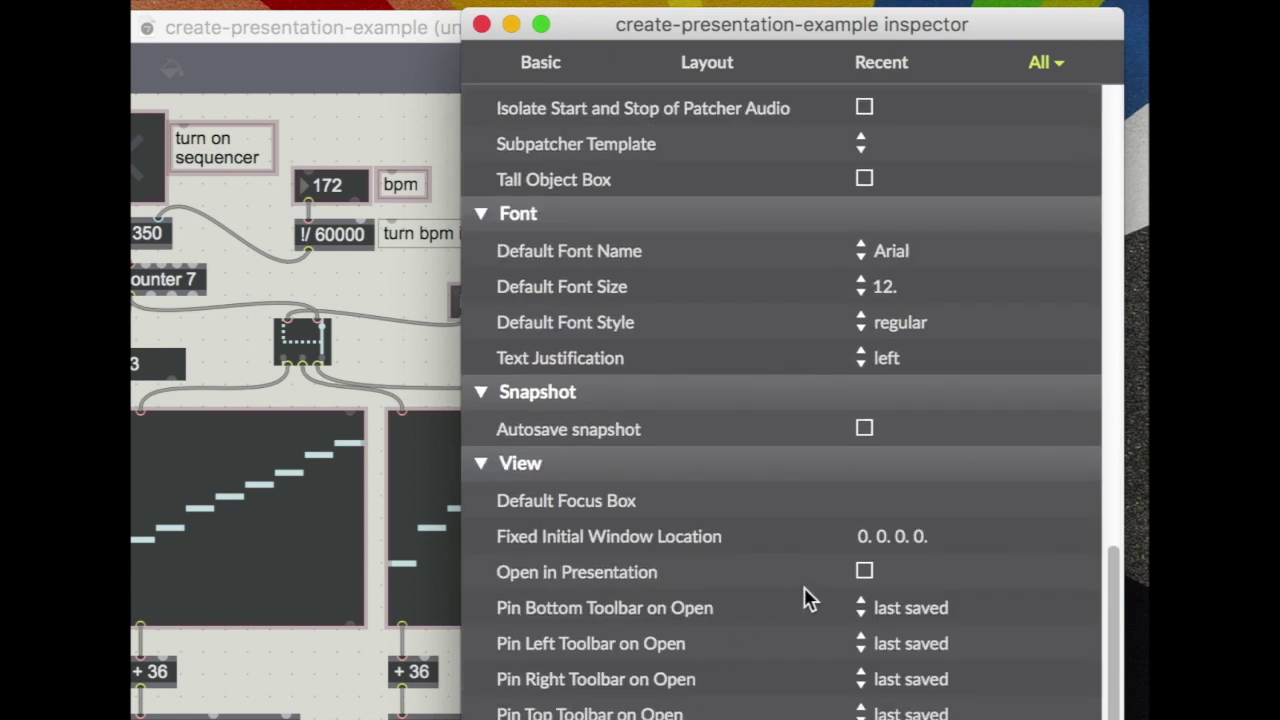
left_click(864, 573)
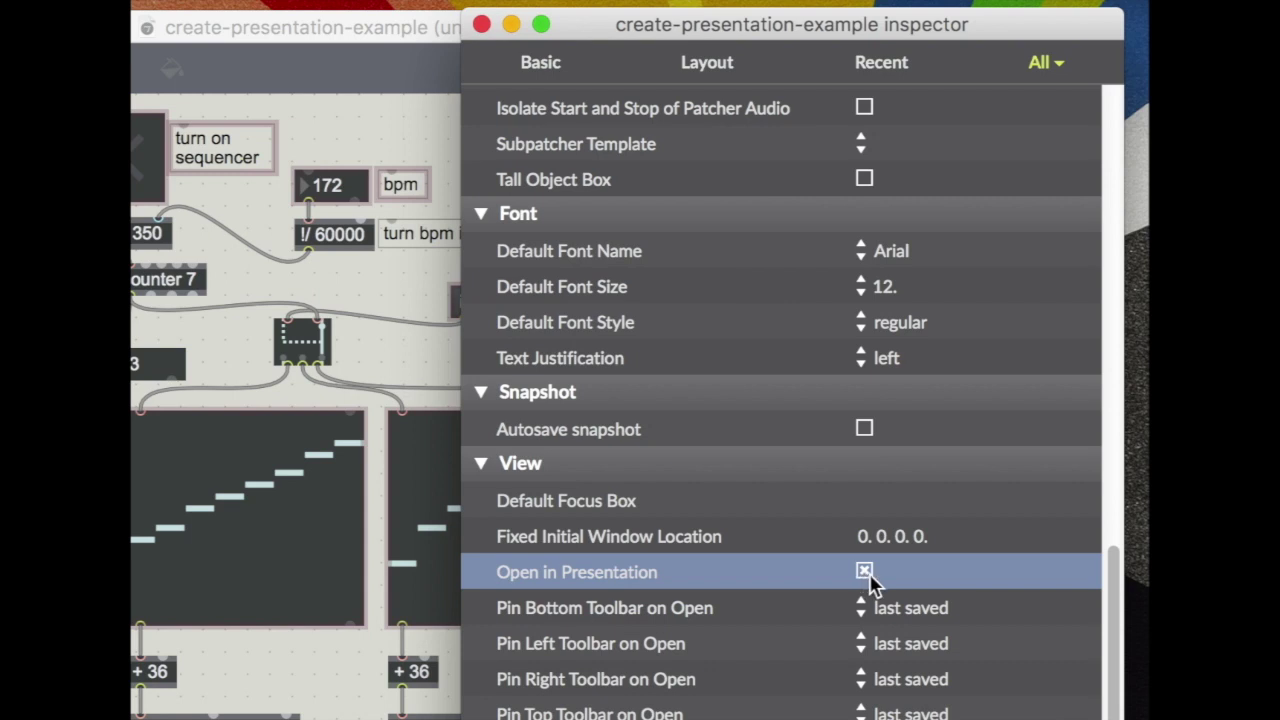
Step: Lock the patch and close it, saving the changes to create-presentation-example.maxpat
left_click(397, 365)
left_click(754, 137, "super")
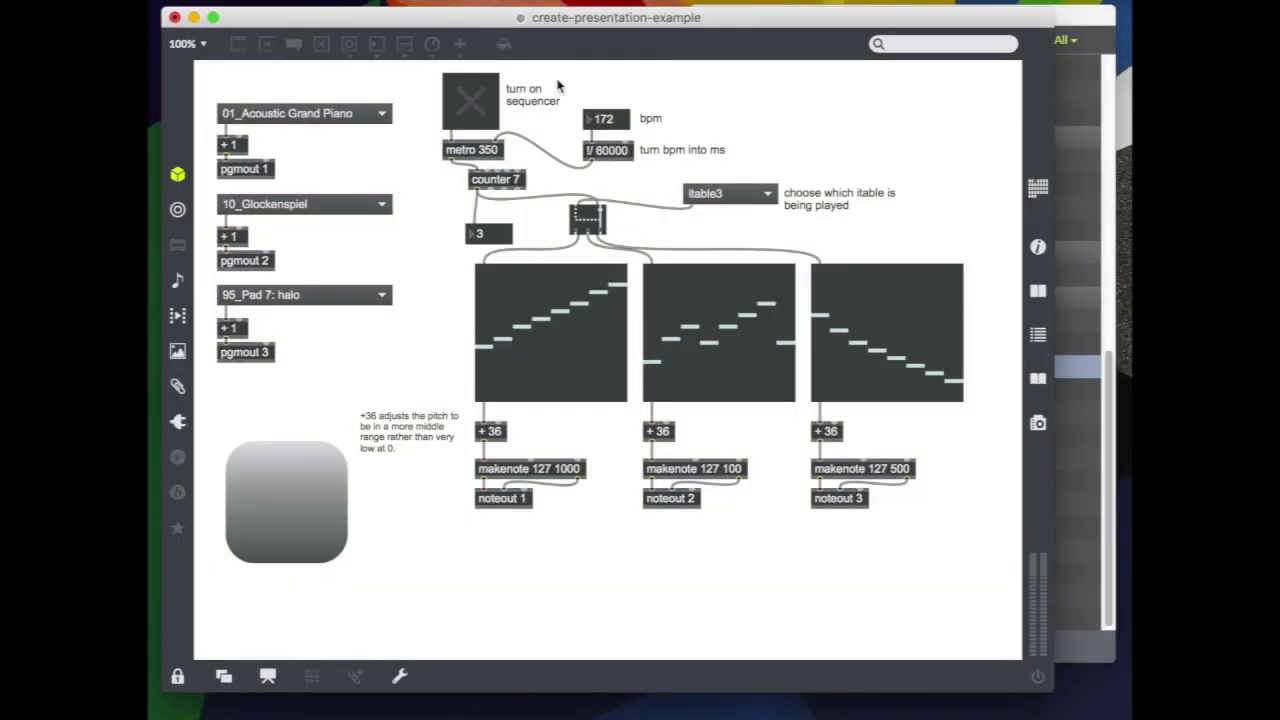
left_click(175, 17)
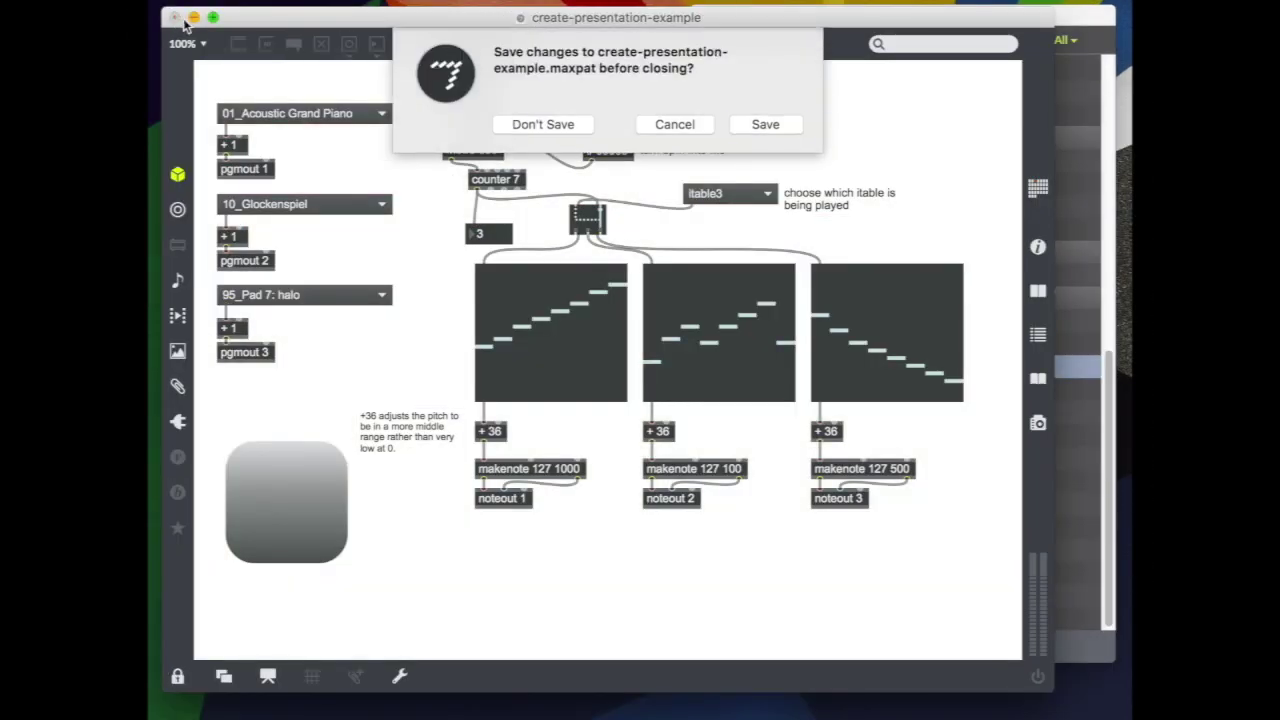
left_click(752, 128)
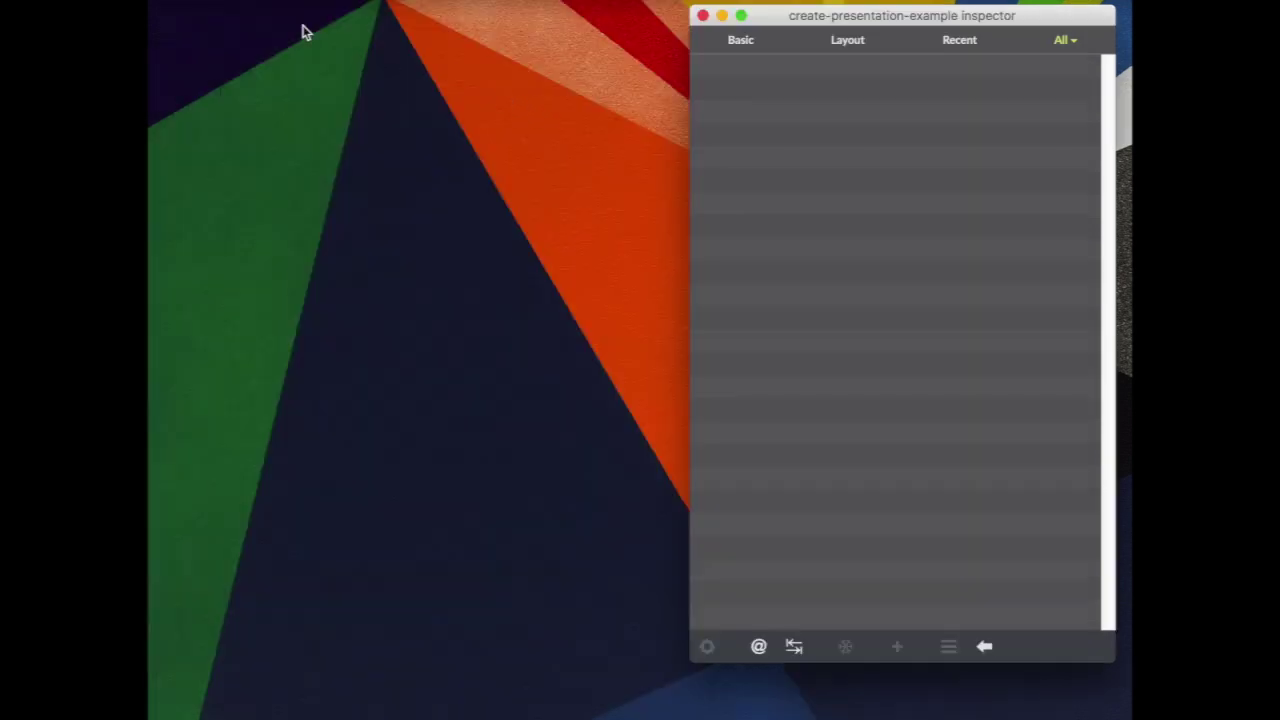
Step: Reopen create-presentation-example.maxpat from the recent patchers to test how it opens
left_click(256, 3)
mouse_move(371, 159)
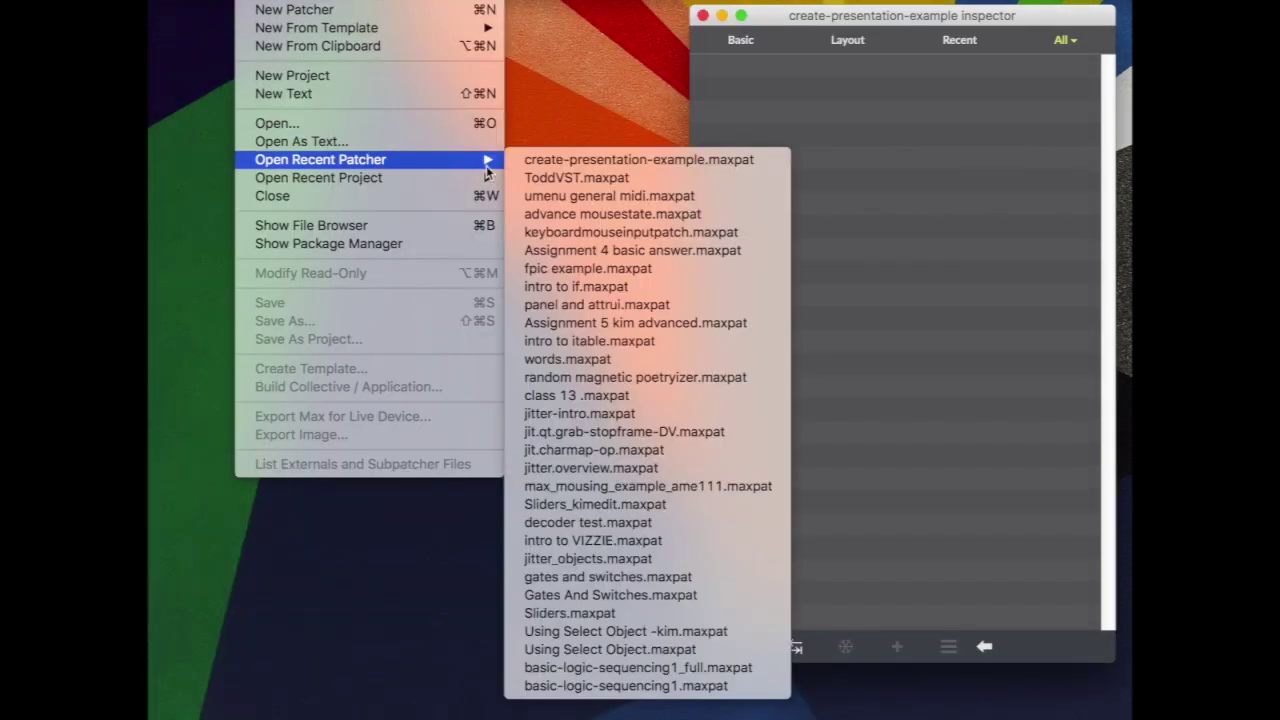
left_click(530, 160)
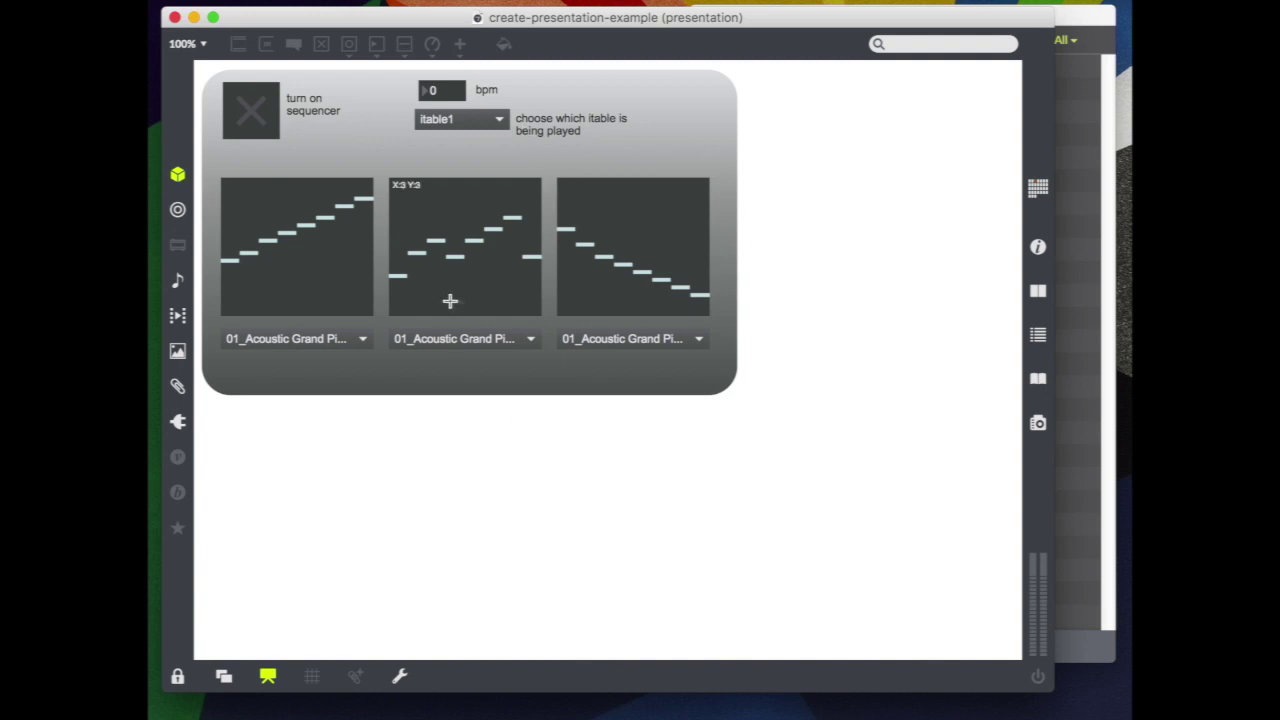
Step: Turn on the sequencer in the reopened patch
left_click(256, 114)
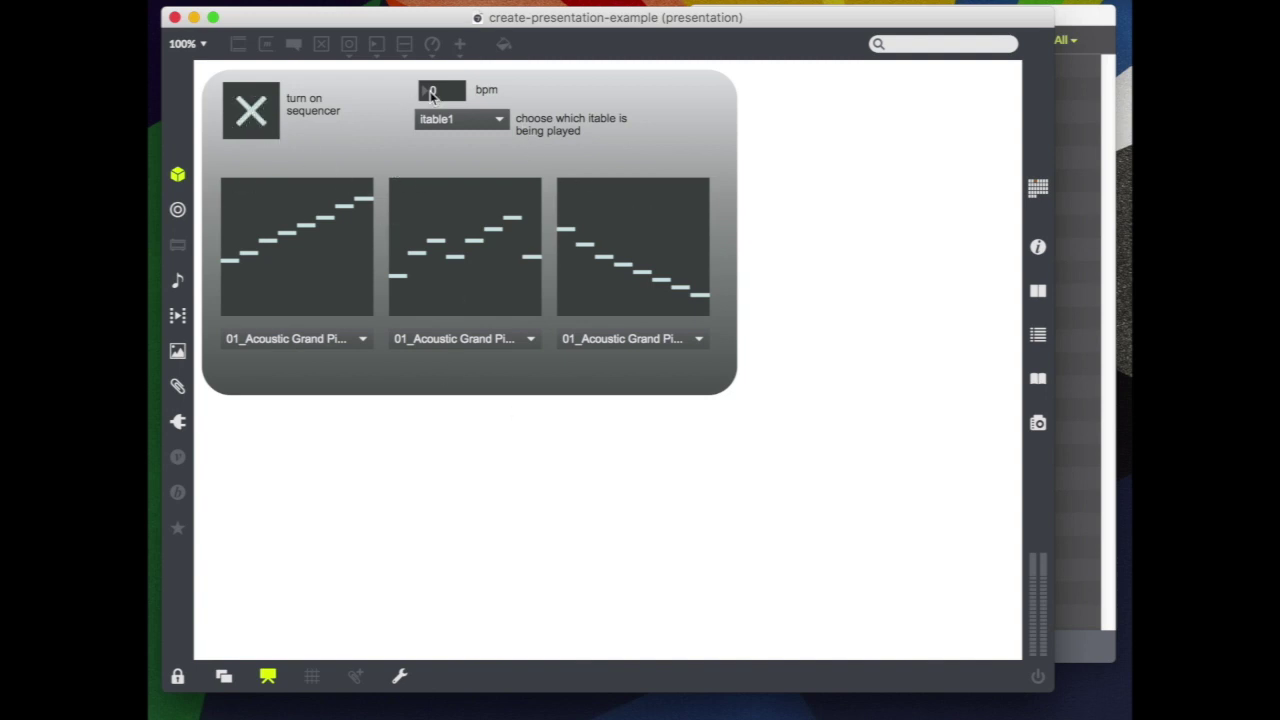